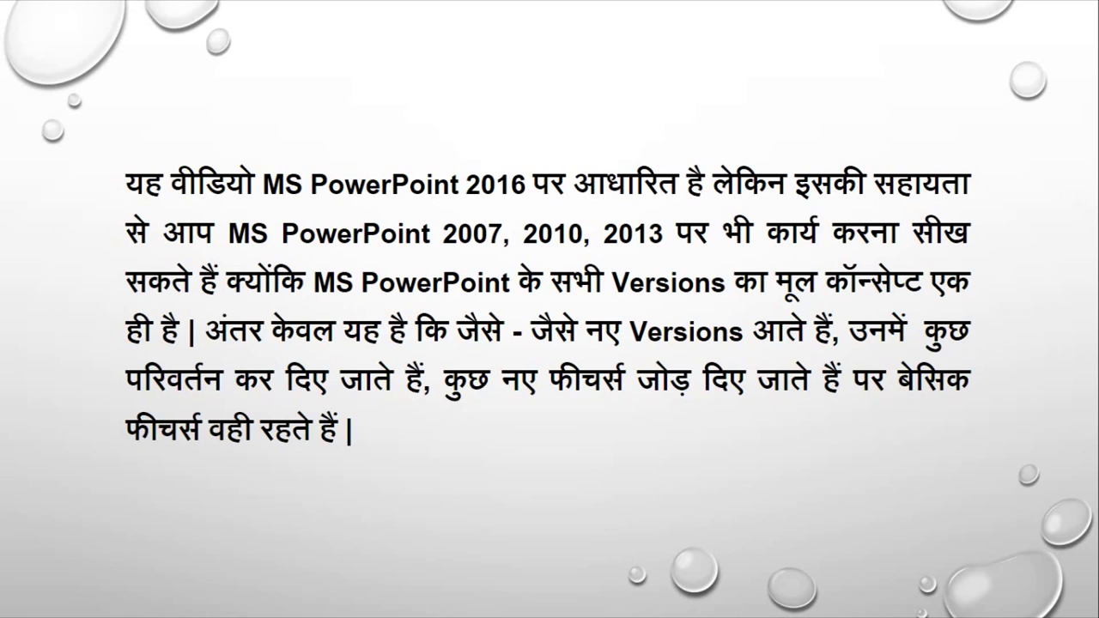
- Advance the slideshow to the 'MS PowerPoint 2016' title slide
key("Right")
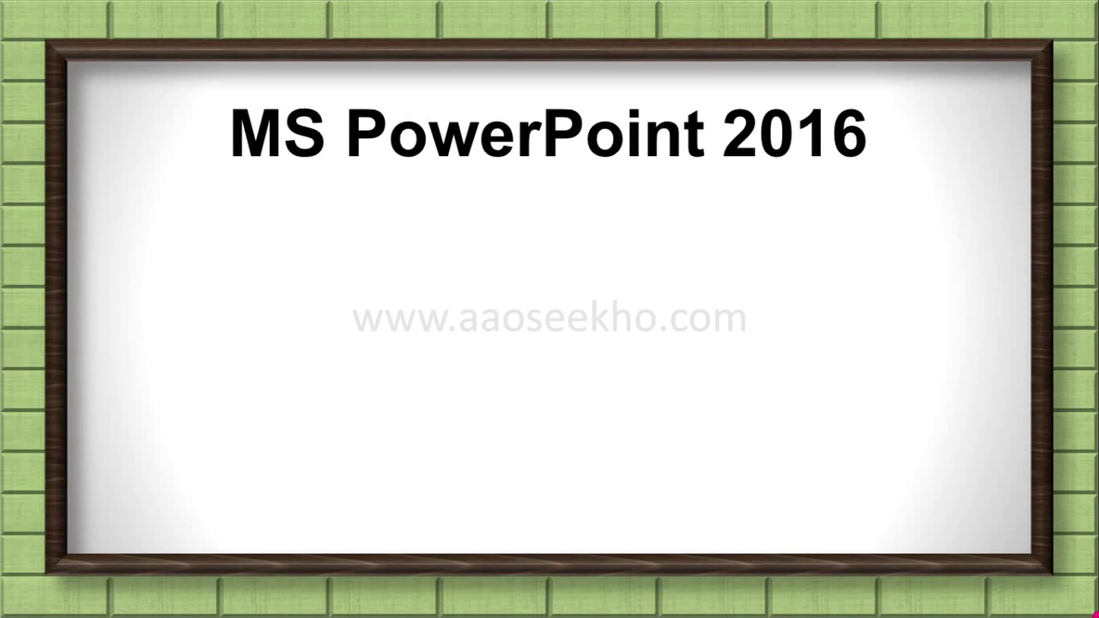
- Reveal the three bullet points of the MS PowerPoint 2016 slide one at a time
key("Right")
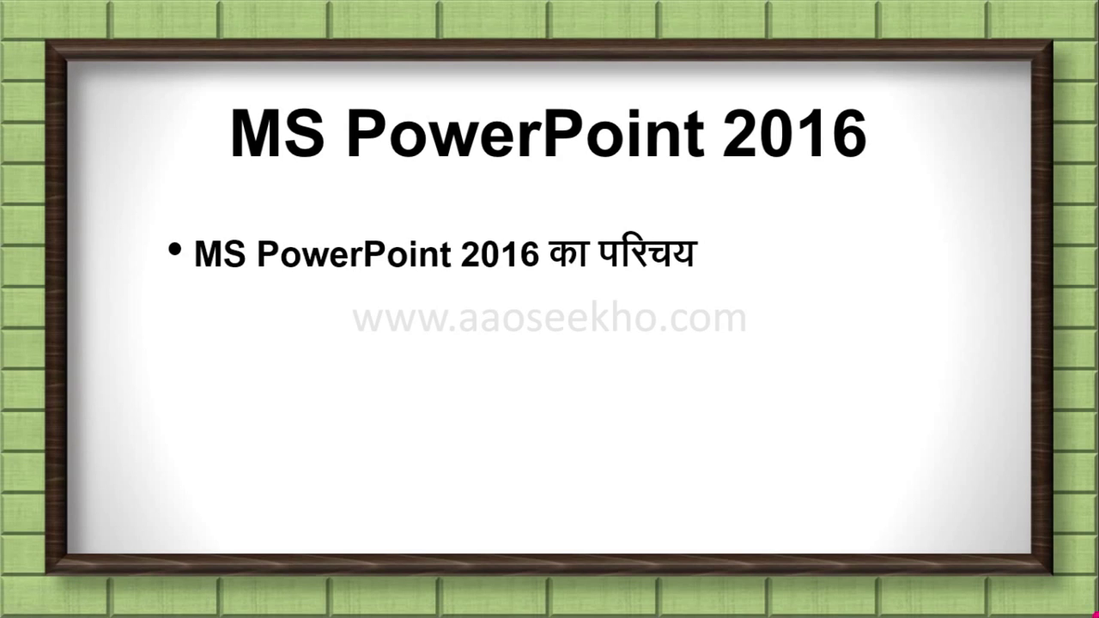
key("Right")
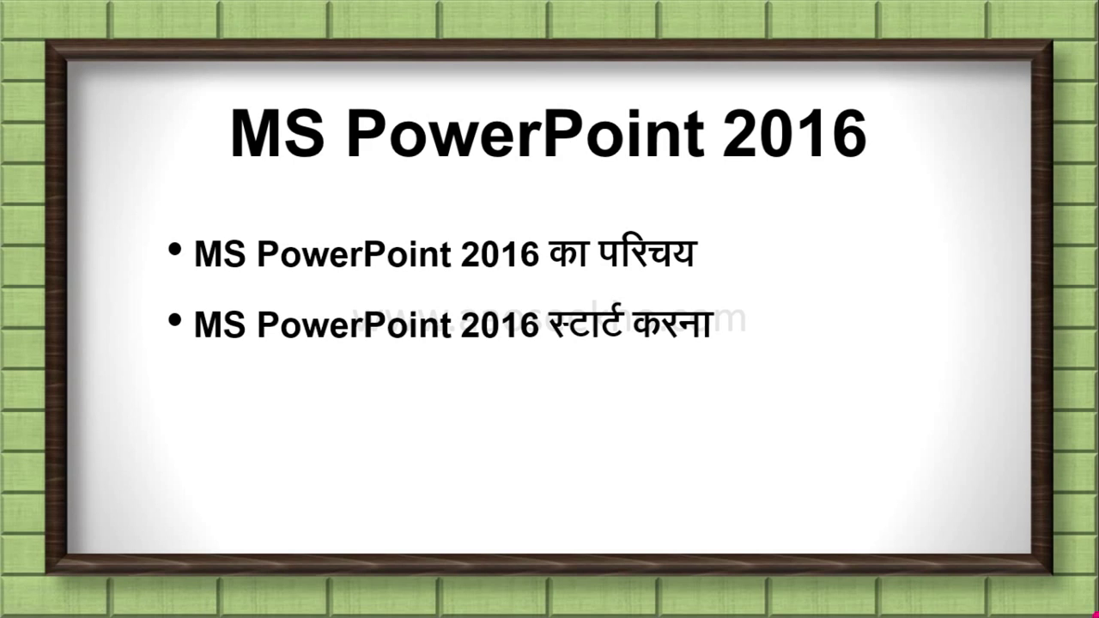
key("Right")
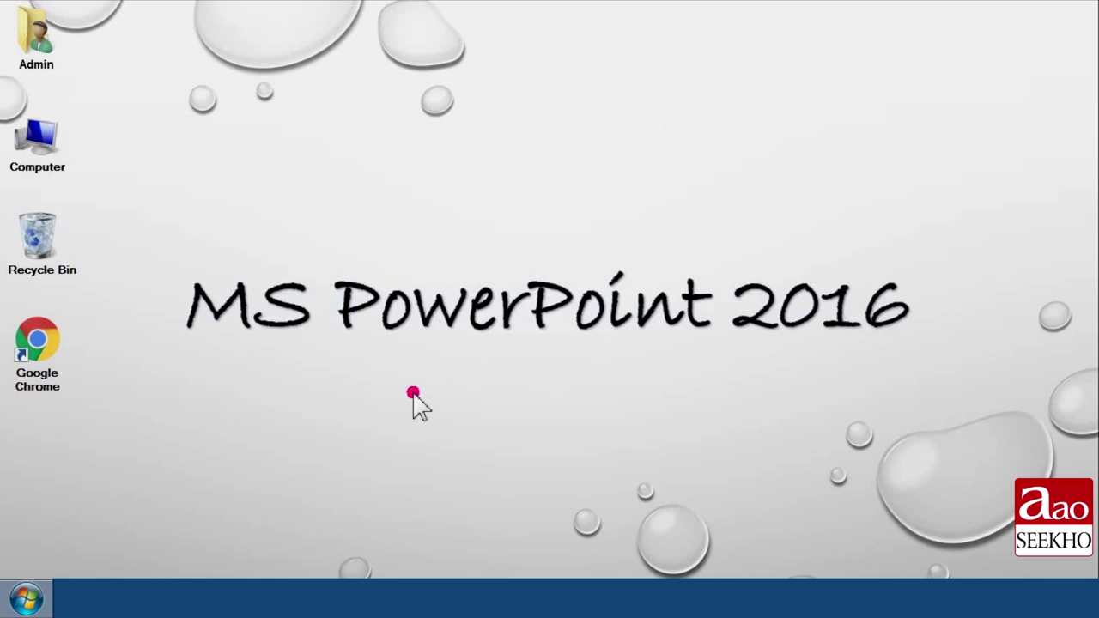
- Launch PowerPoint 2016 from Start > All Programs
left_click(28, 599)
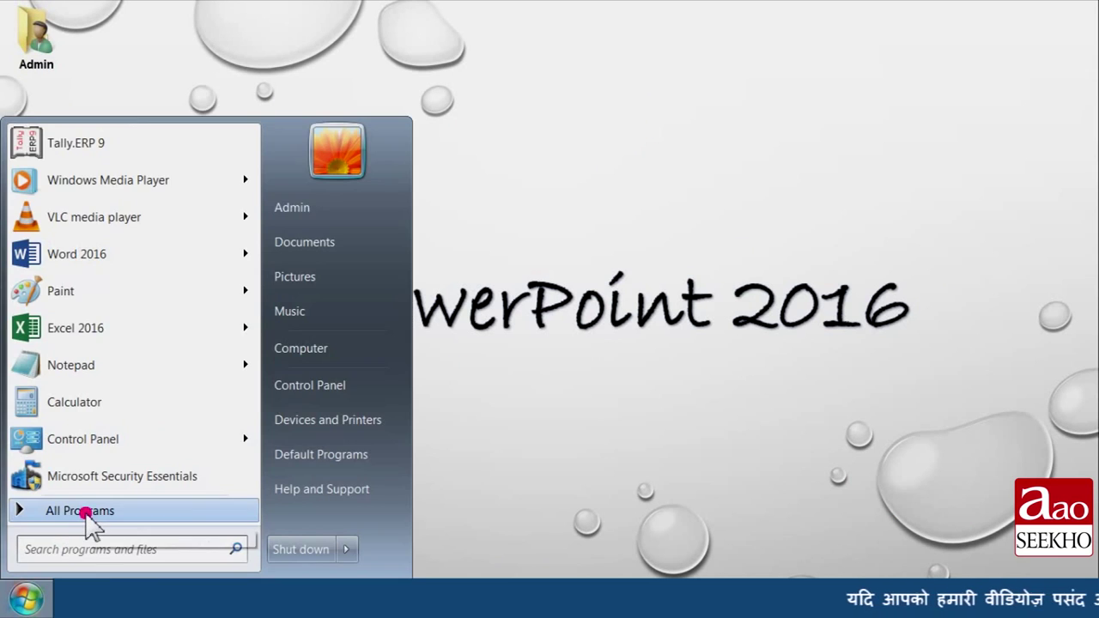
left_click(85, 512)
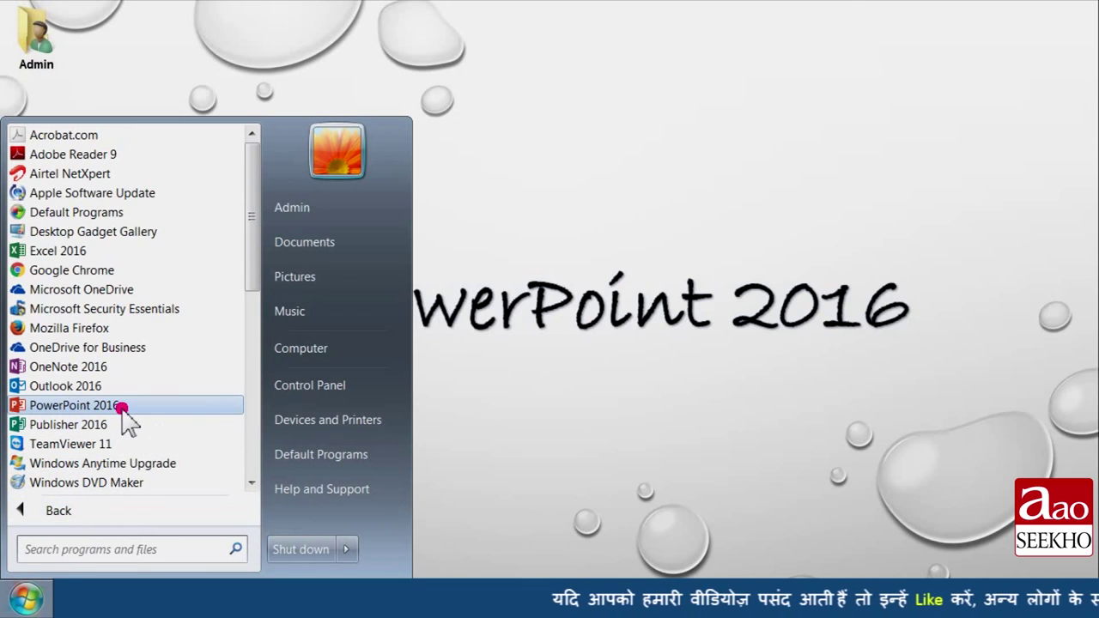
left_click(122, 409)
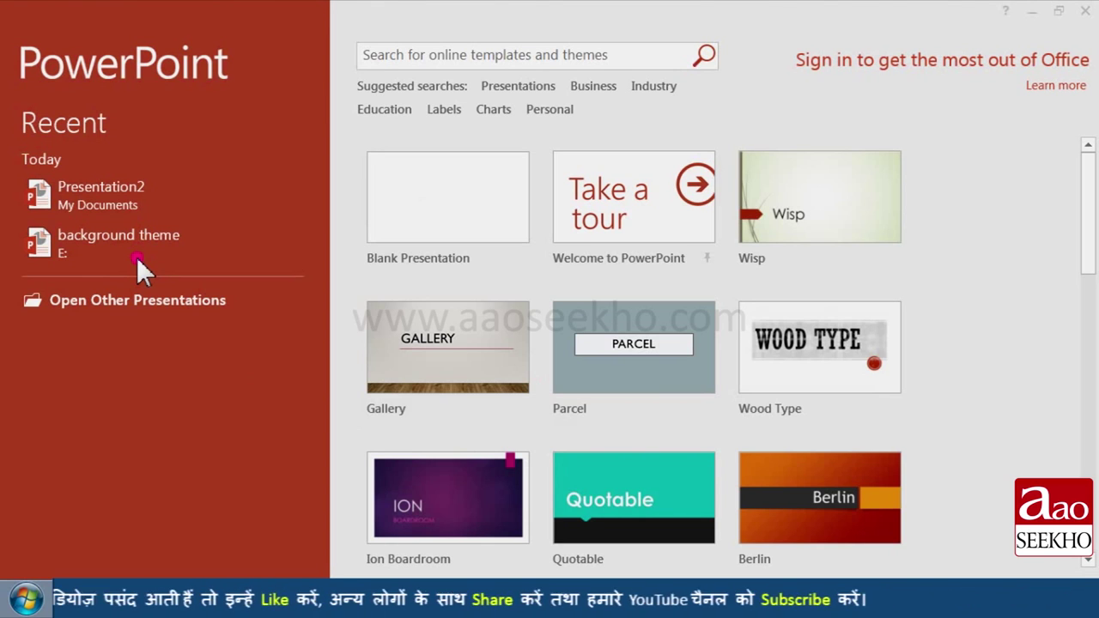
left_click(1024, 306)
scroll(858, 314, "down", 1)
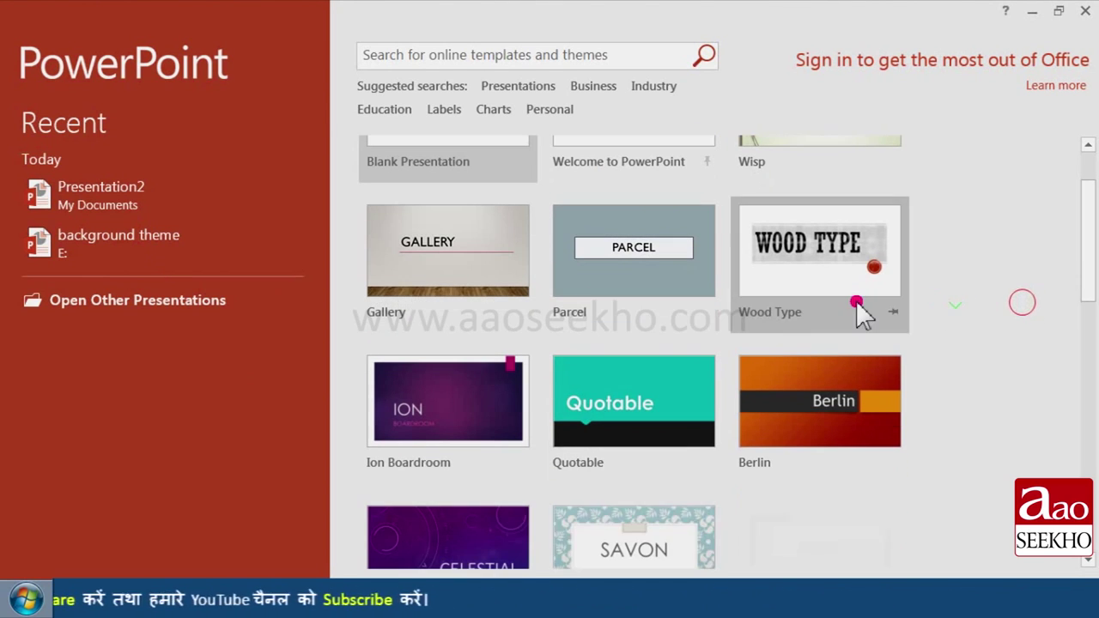
scroll(691, 327, "up", 1)
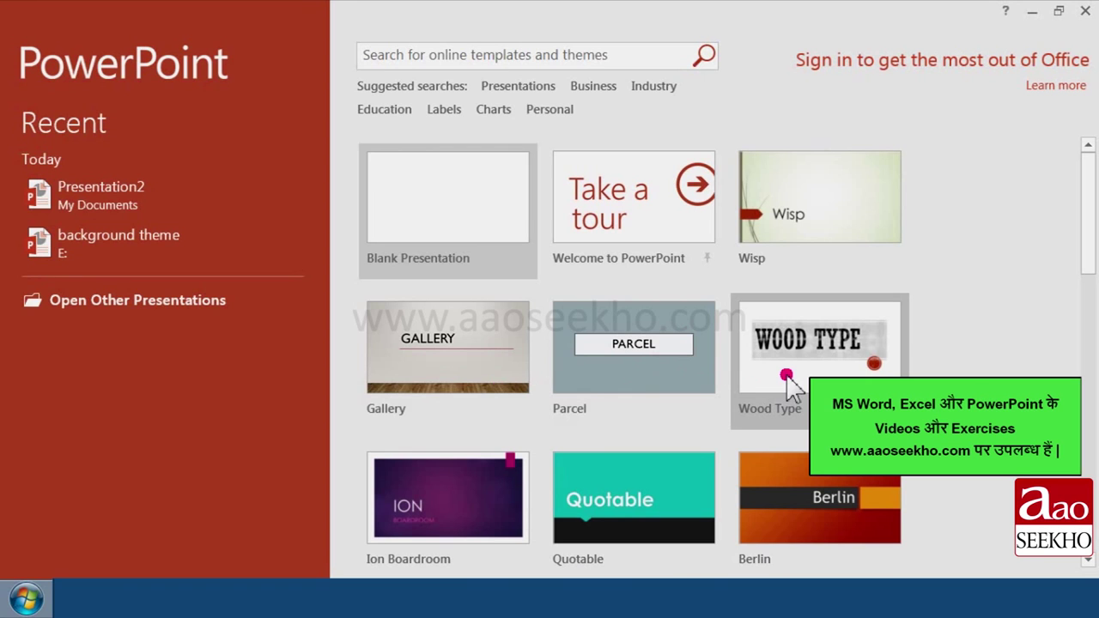
scroll(792, 382, "down", 2)
scroll(794, 380, "down", 3)
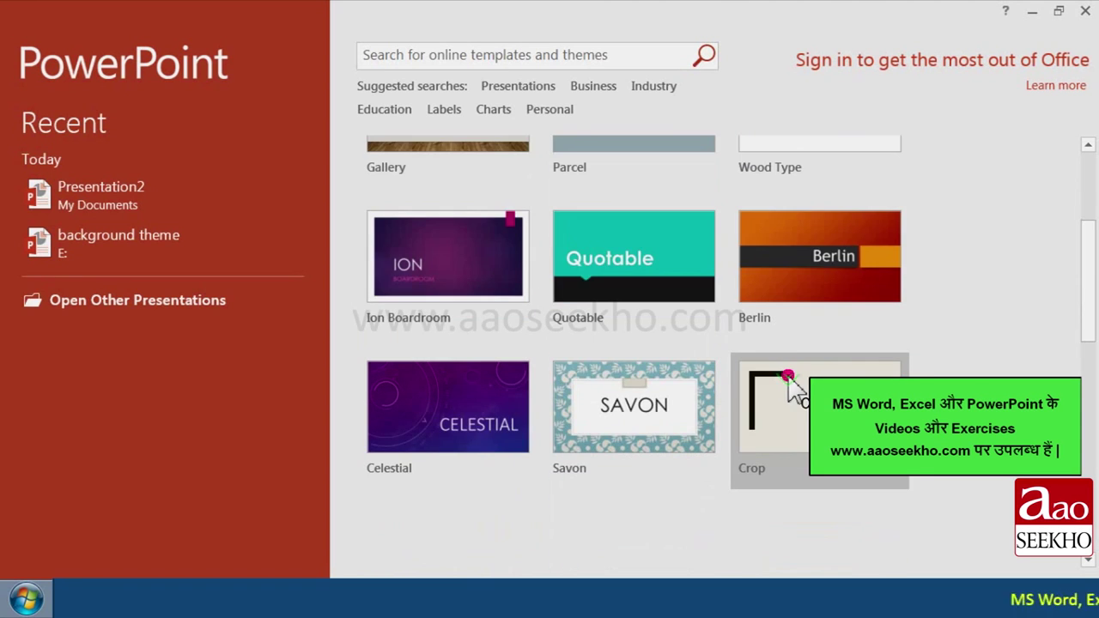
scroll(790, 380, "down", 3)
scroll(777, 391, "down", 3)
scroll(776, 396, "down", 4)
scroll(775, 397, "down", 2)
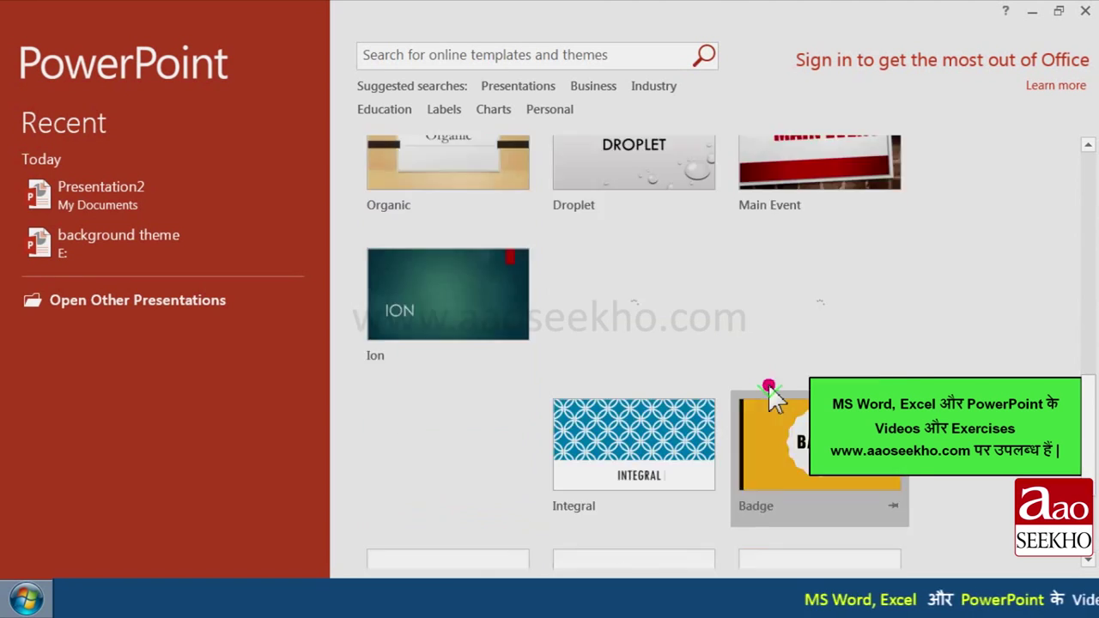
scroll(770, 386, "down", 3)
scroll(770, 386, "up", 5)
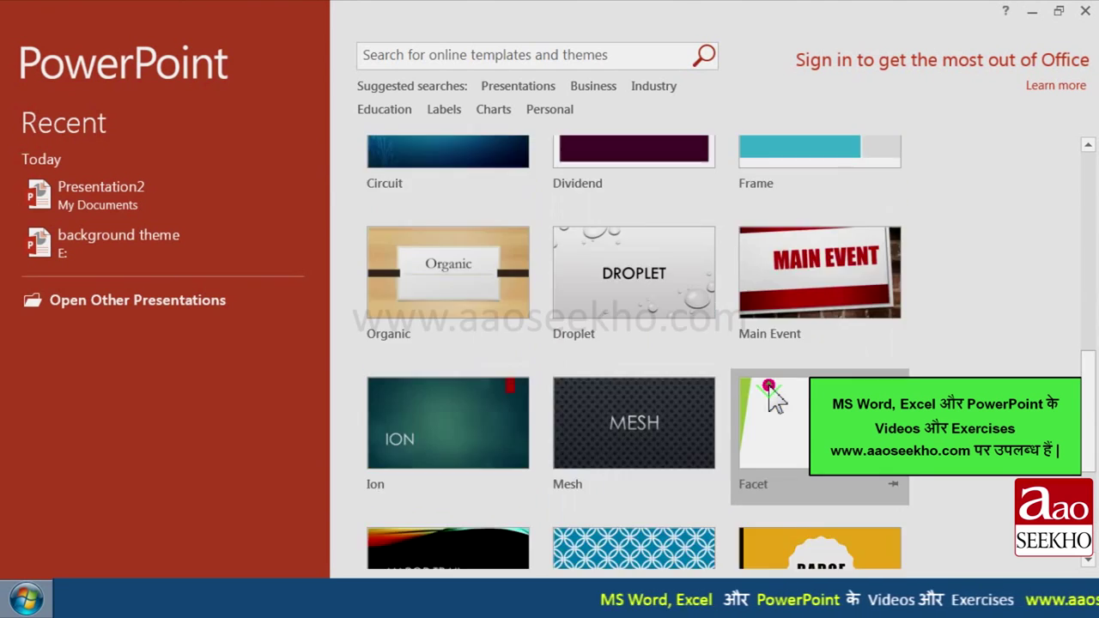
scroll(770, 386, "up", 8)
scroll(770, 387, "up", 3)
scroll(768, 384, "up", 2)
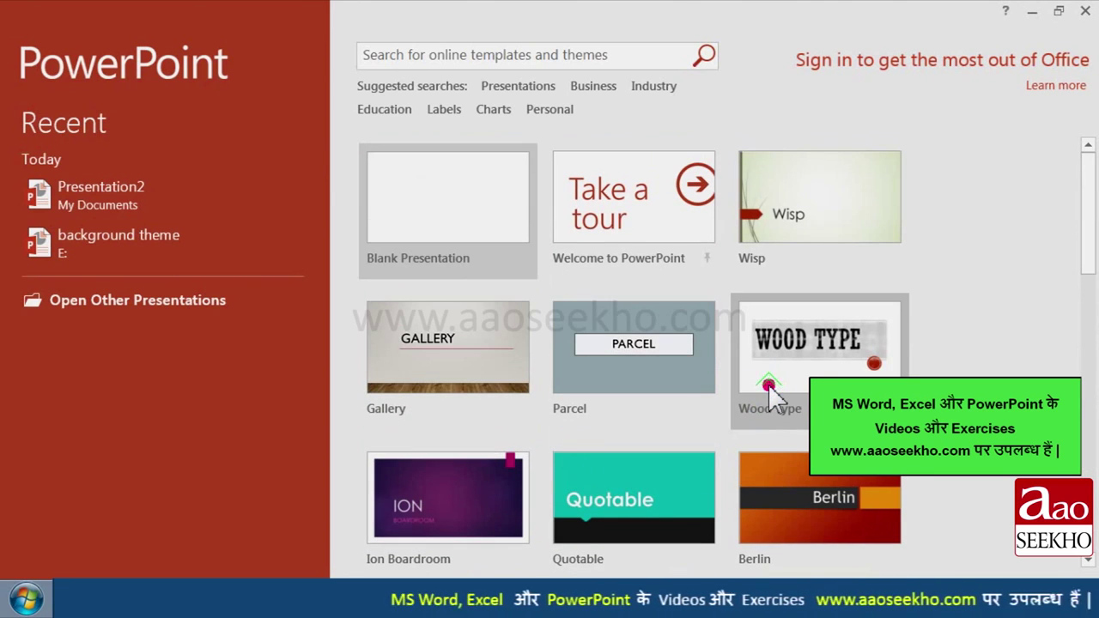
- Preview the Gallery colour variants and create the presentation from the light wooden-floor variant
left_click(473, 351)
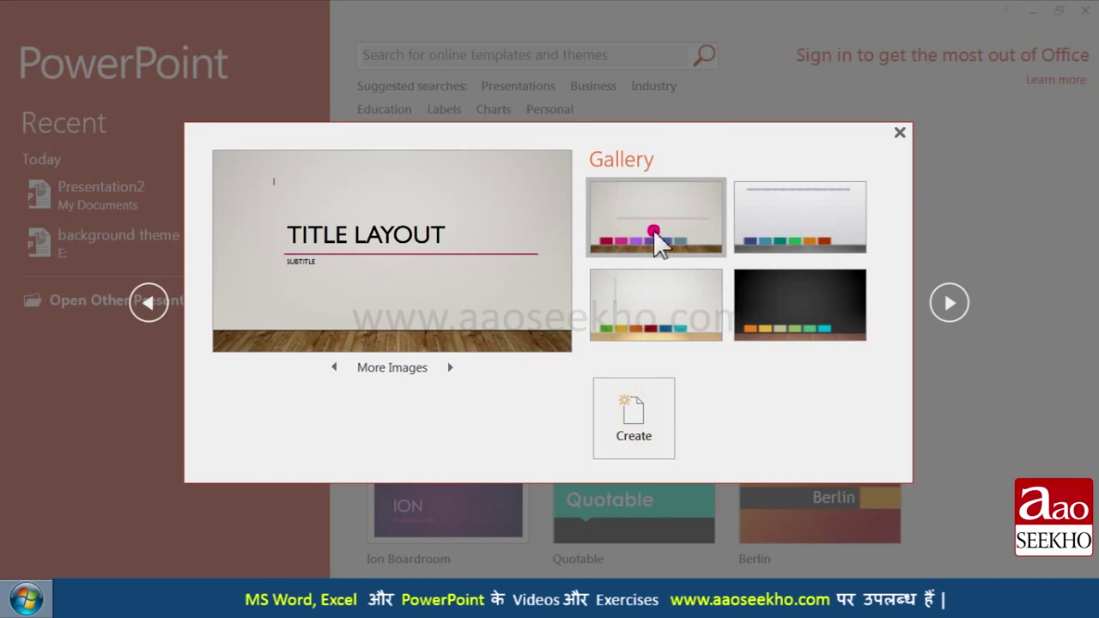
left_click(785, 211)
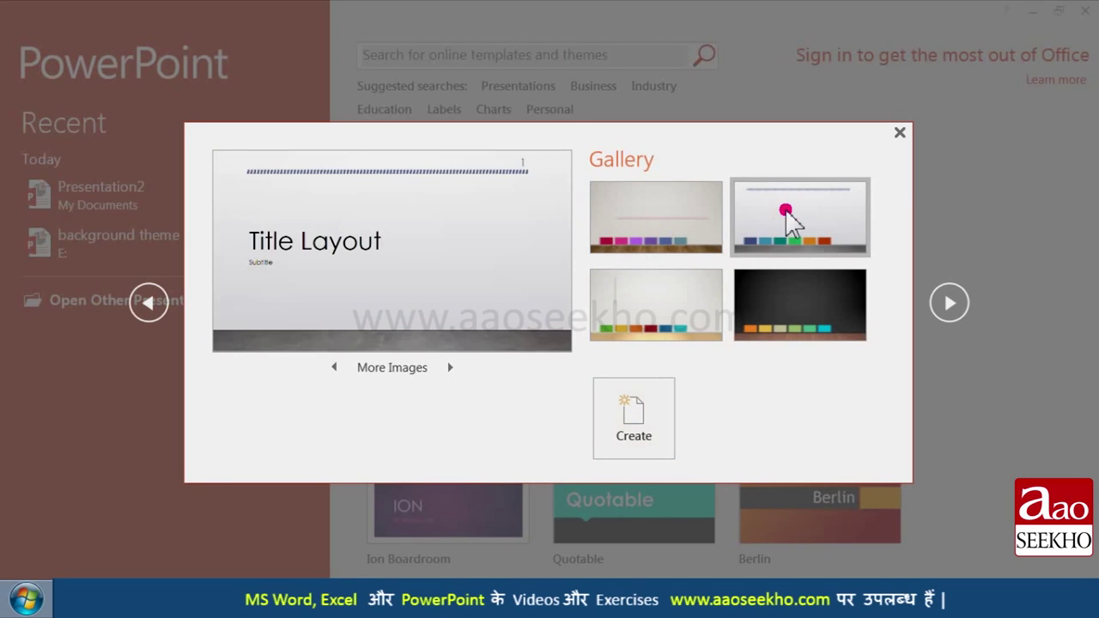
left_click(790, 302)
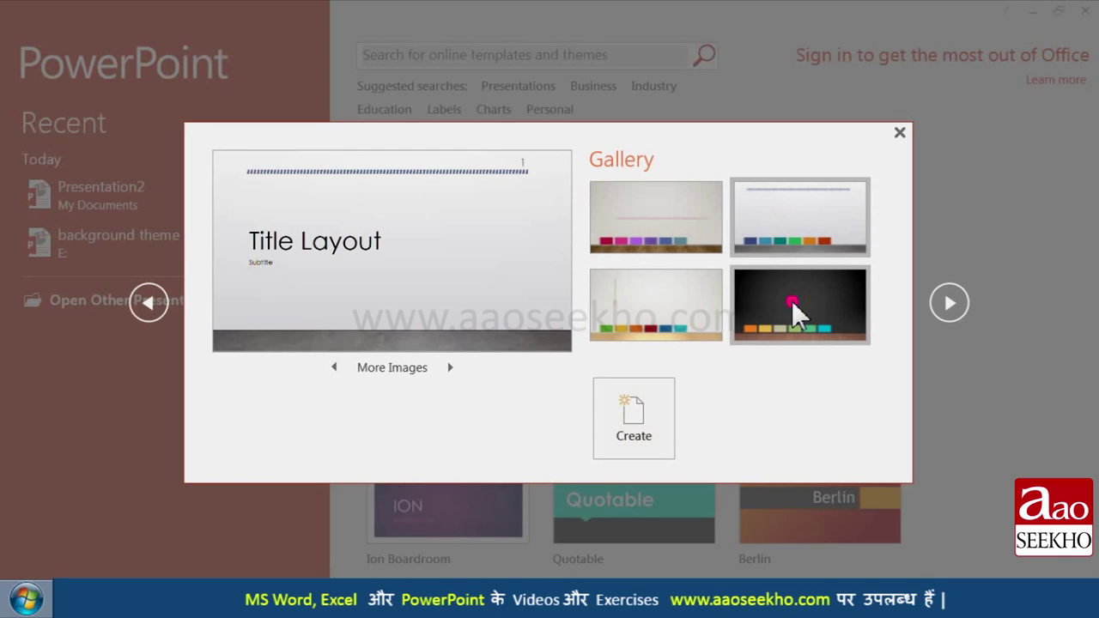
left_click(677, 308)
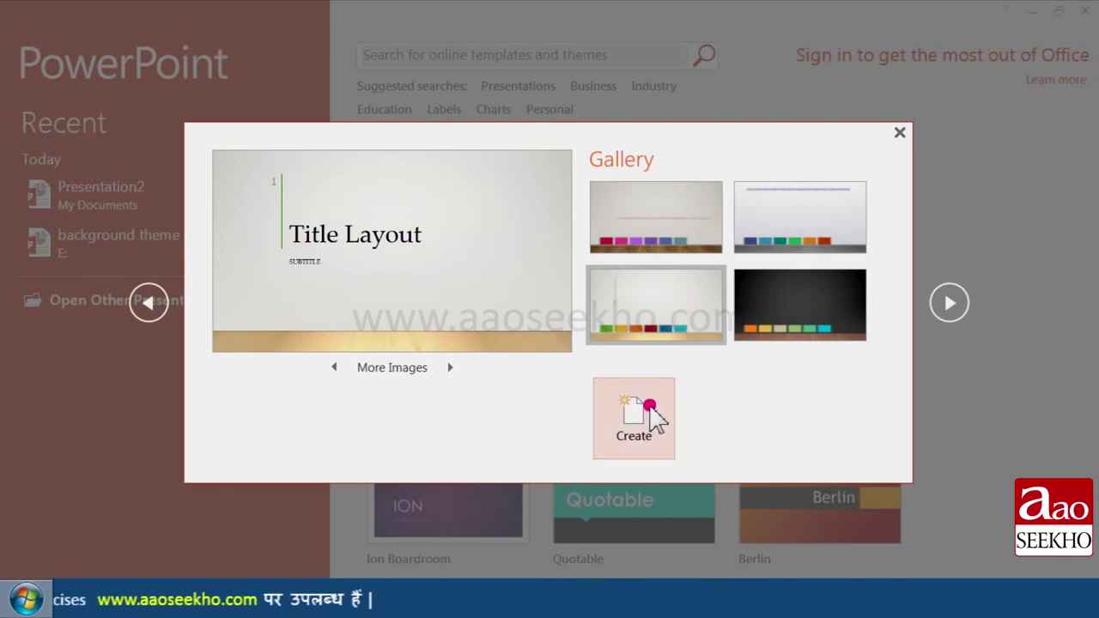
left_click(639, 436)
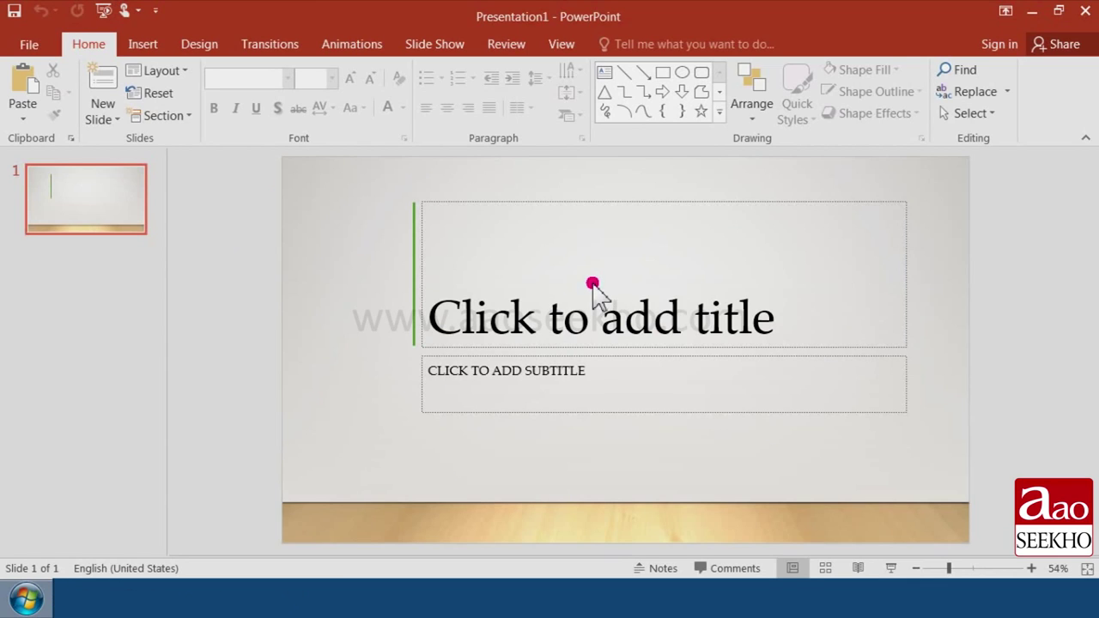
- Close PowerPoint along with the empty Presentation1
left_click(1085, 11)
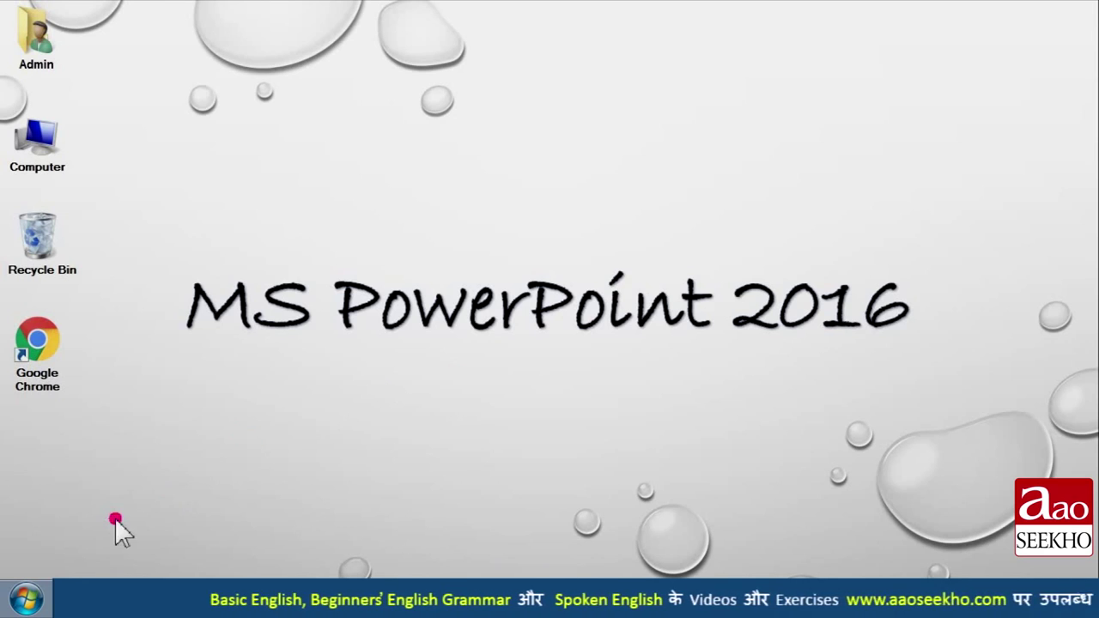
- Relaunch PowerPoint by searching 'powerpoint 2016' in the Start menu
left_click(26, 598)
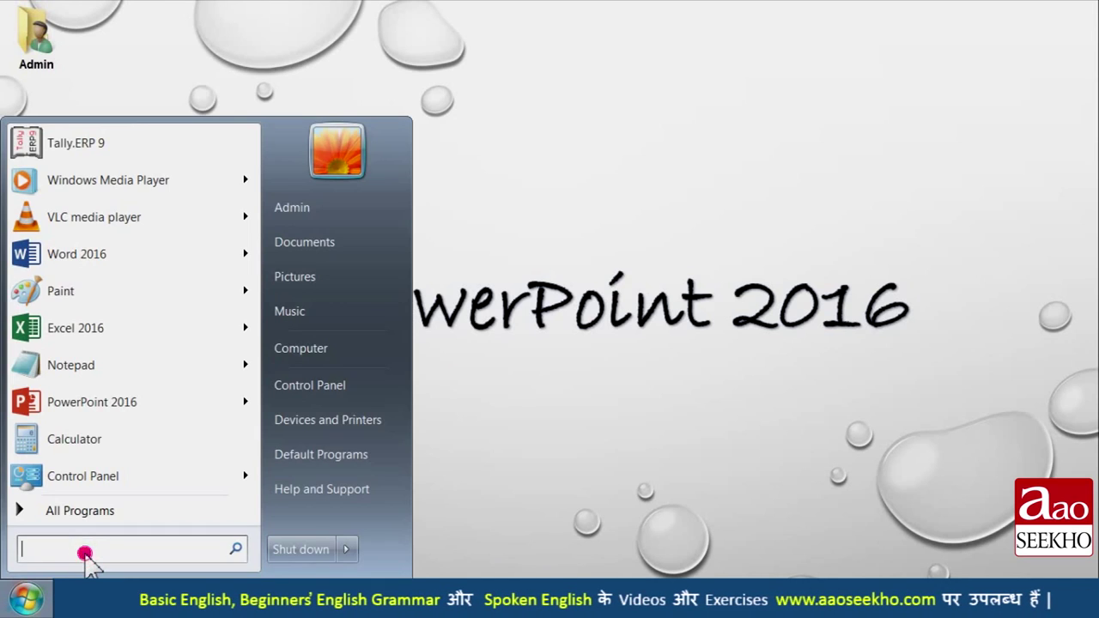
type("powerpoint 2016")
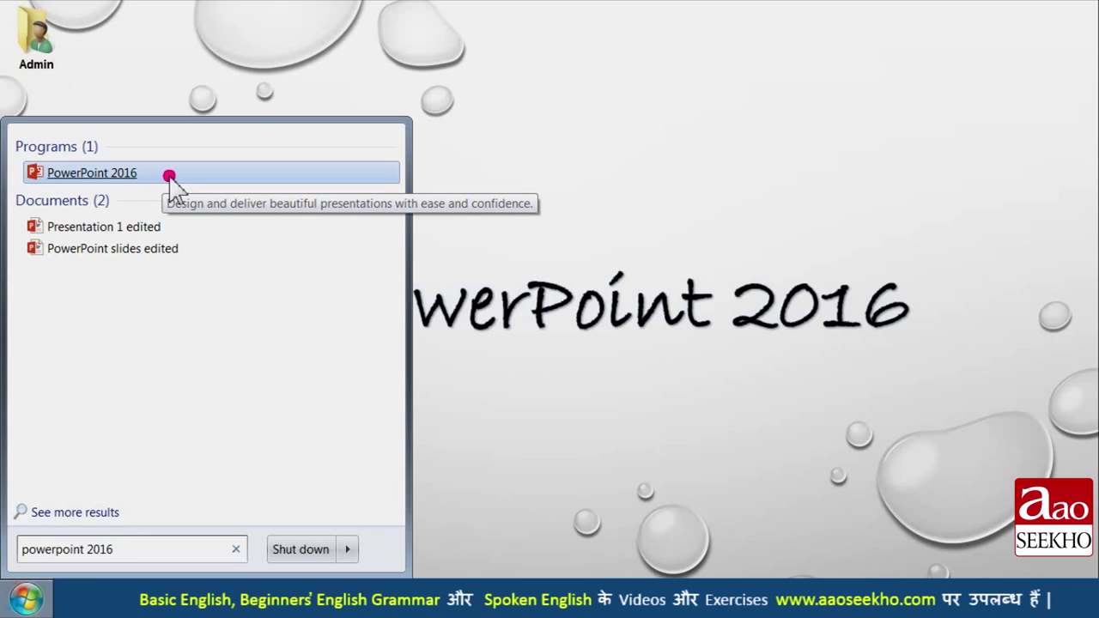
left_click(170, 178)
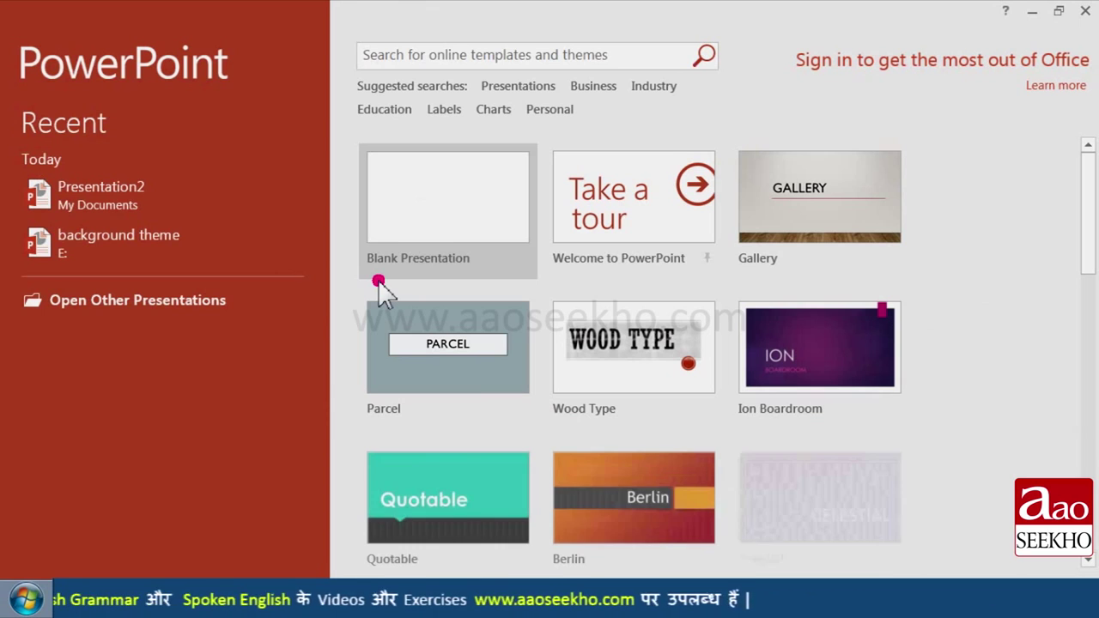
- Choose the Blank Presentation template on the start screen
left_click(449, 212)
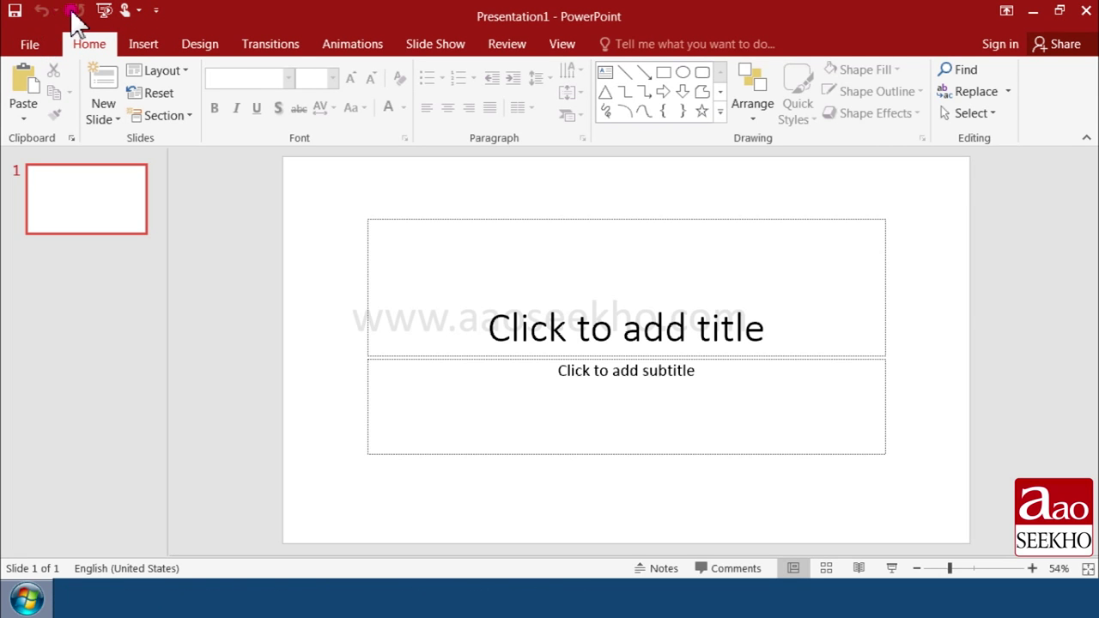
left_click(158, 10)
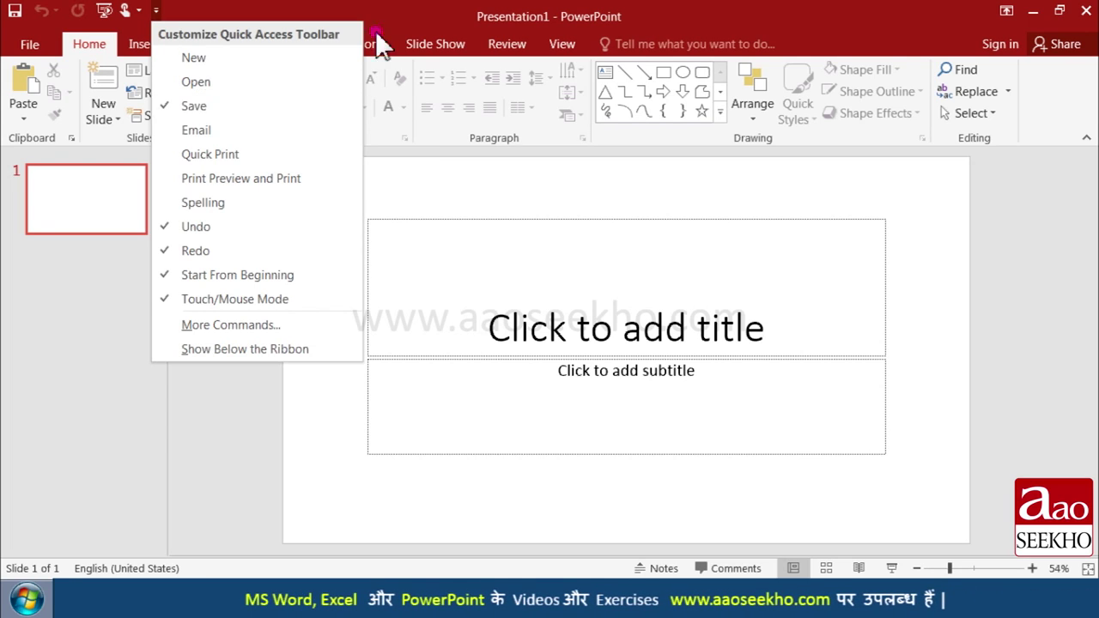
left_click(389, 10)
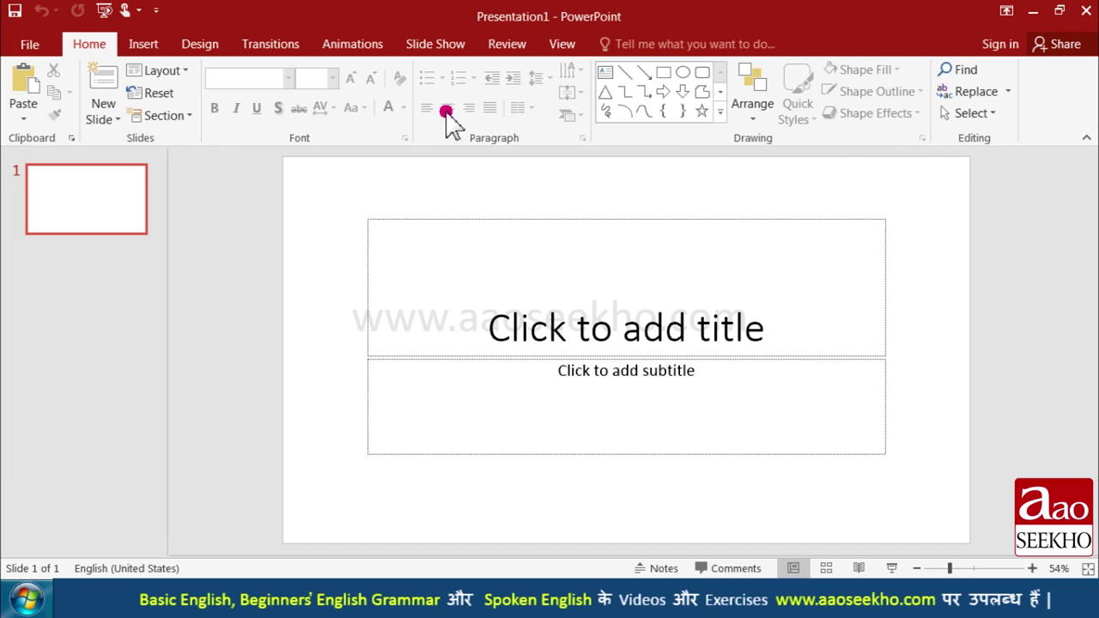
left_click(145, 44)
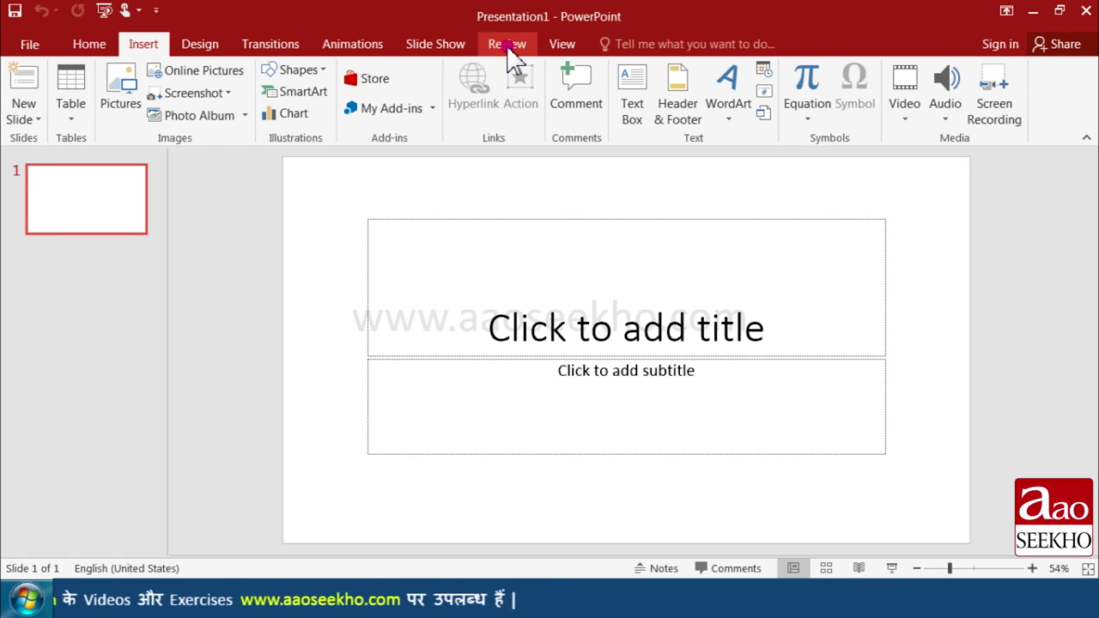
left_click(100, 45)
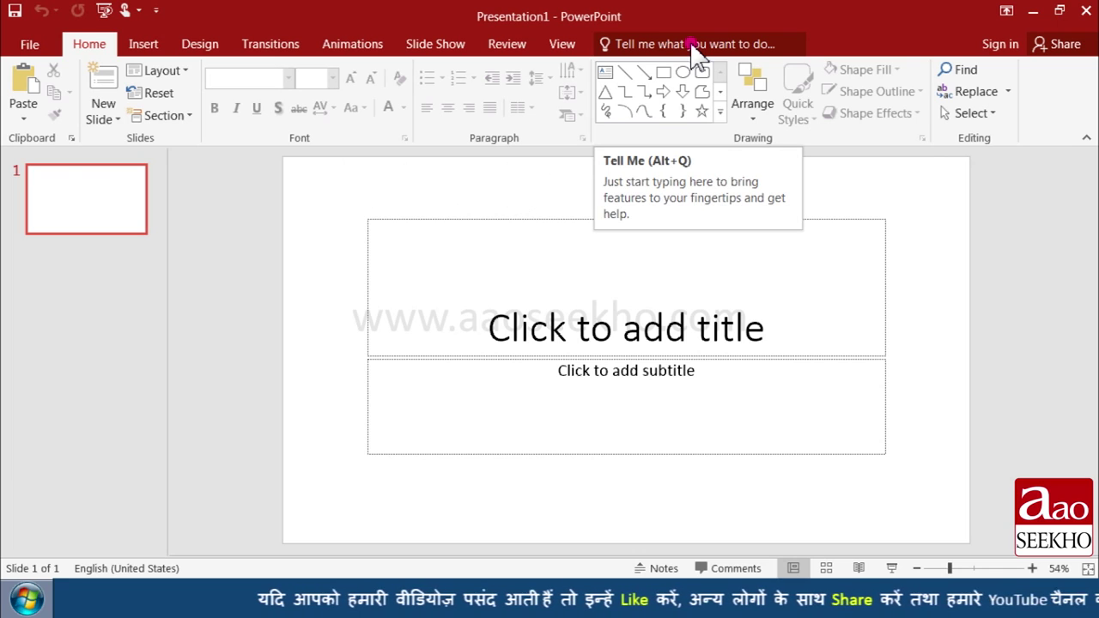
left_click(692, 48)
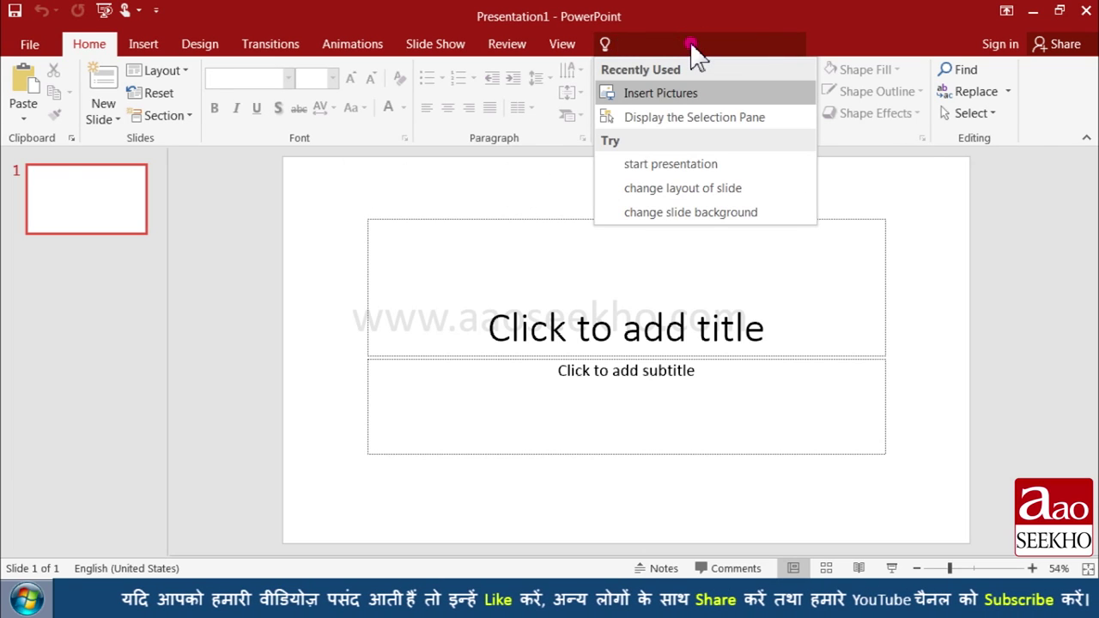
type("symbol")
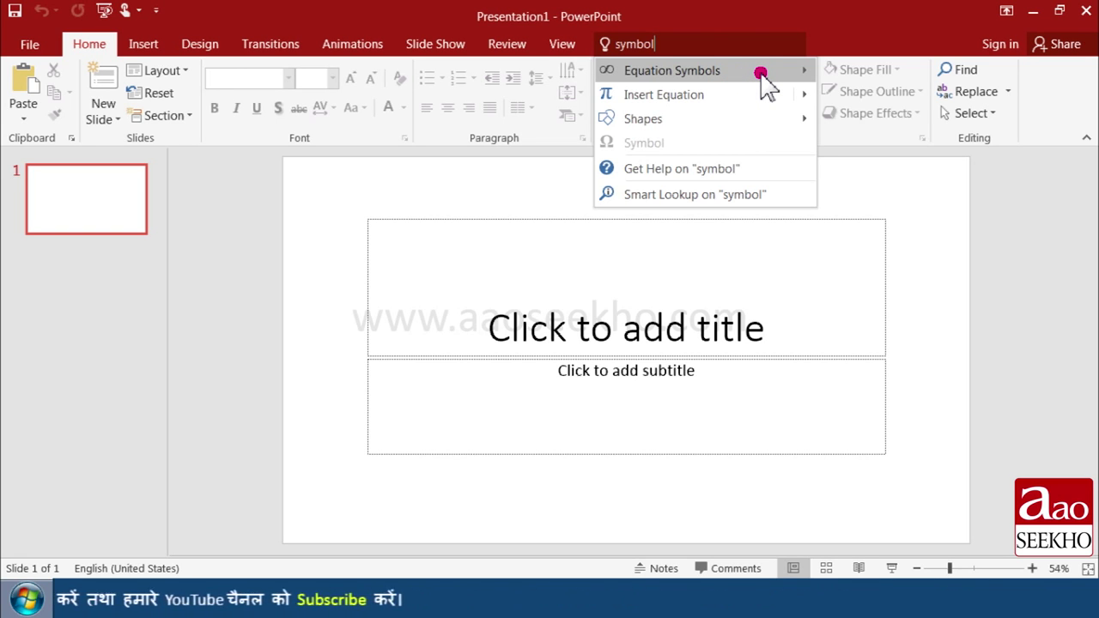
key("BackSpace")
key("BackSpace")
key("BackSpace")
key("BackSpace")
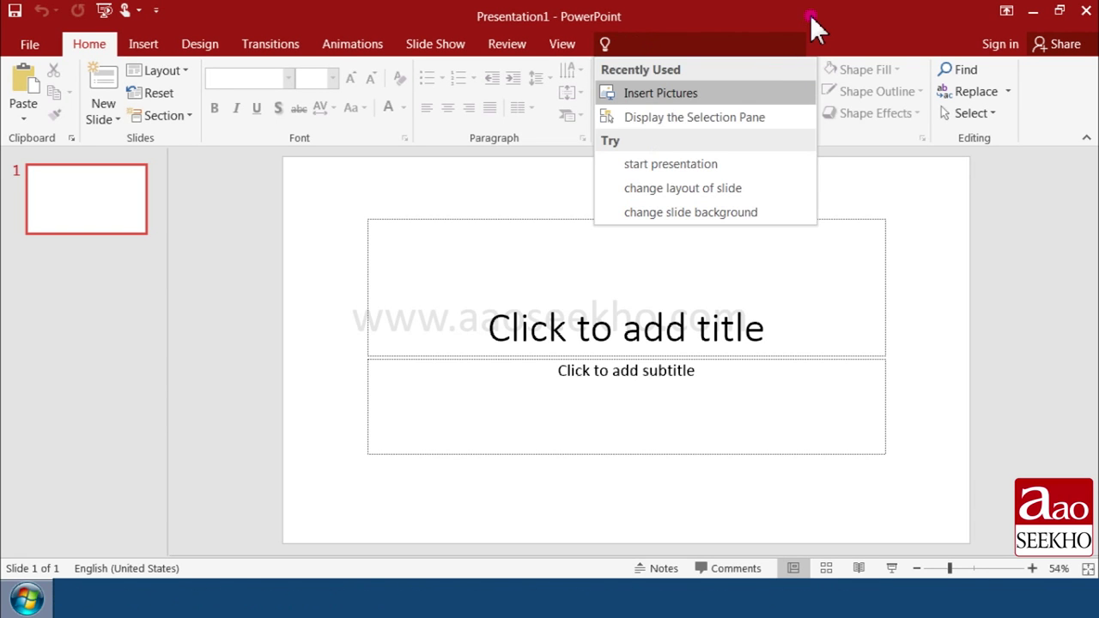
left_click(809, 17)
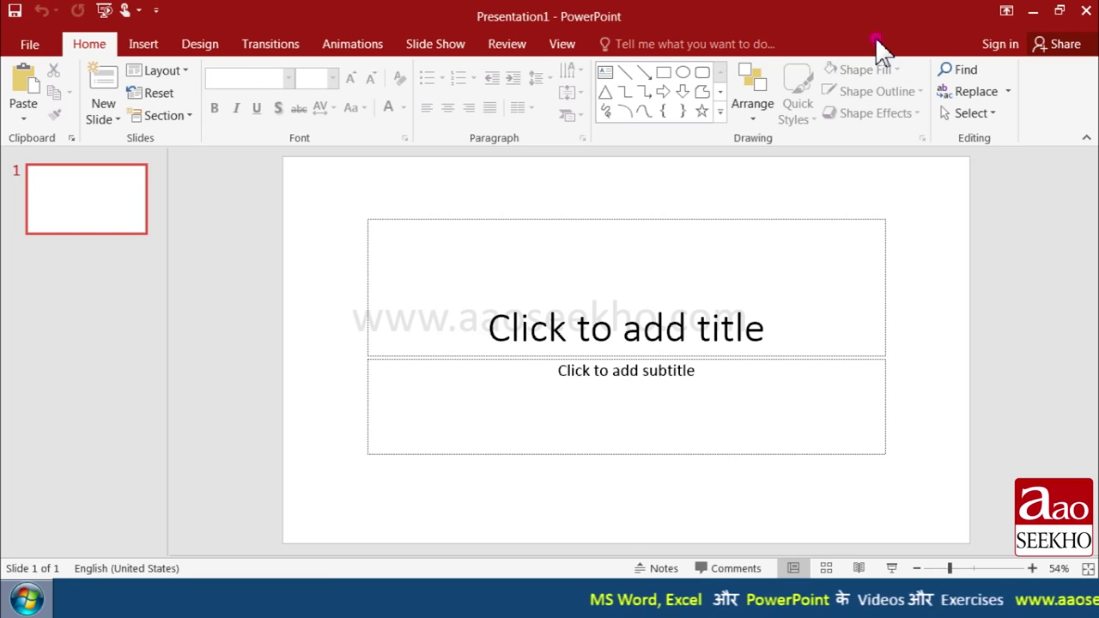
- Switch the ribbon to Auto-hide Ribbon, briefly revealing it before it hides again
left_click(1004, 10)
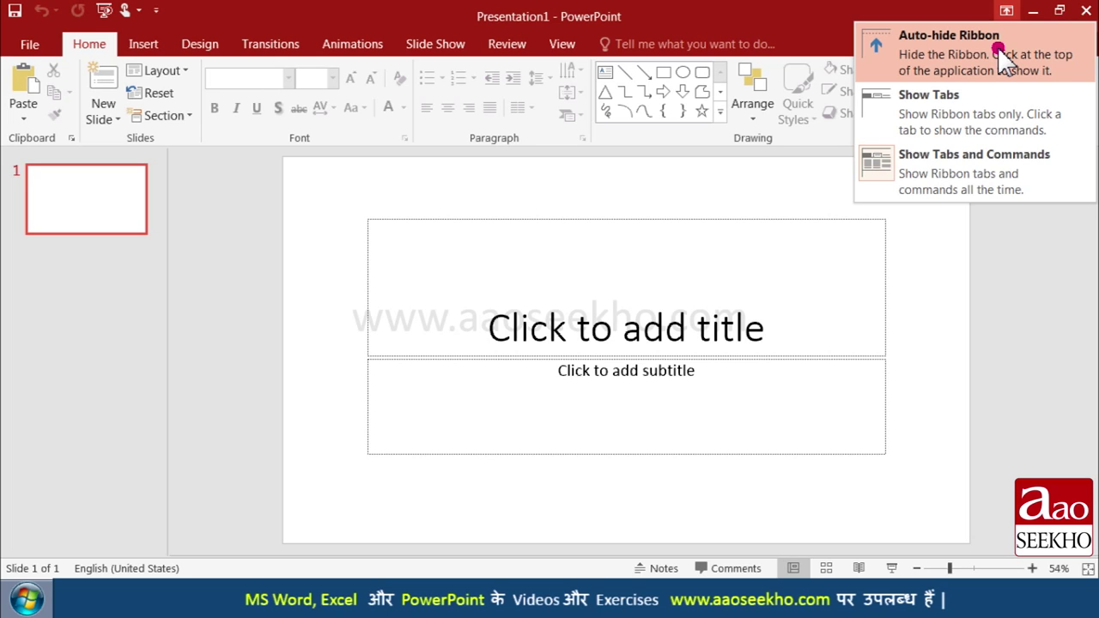
left_click(998, 47)
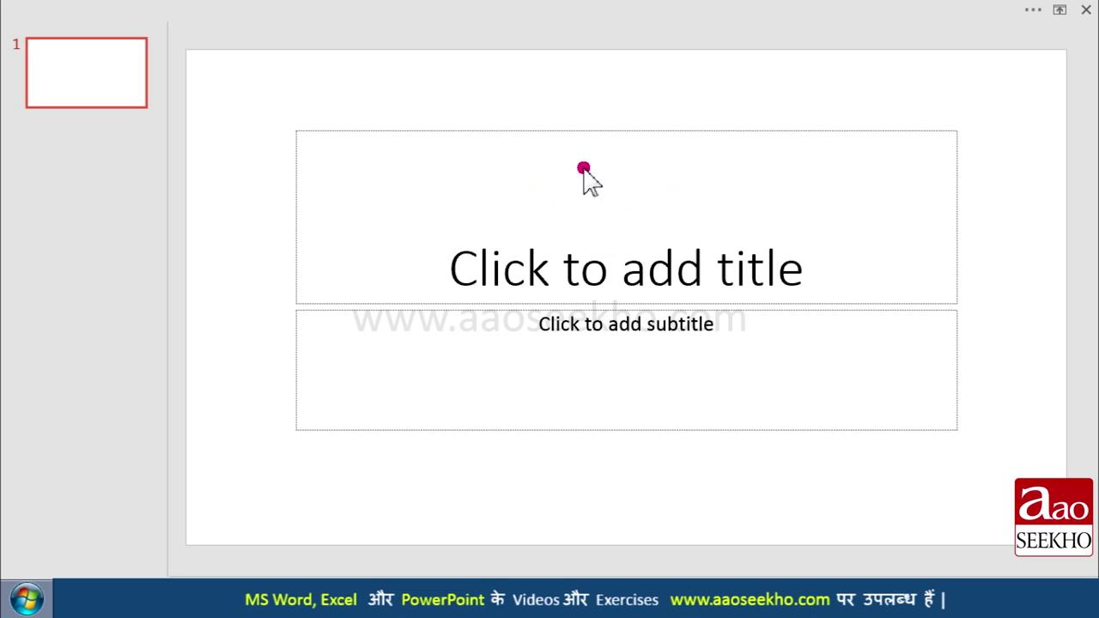
left_click(541, 12)
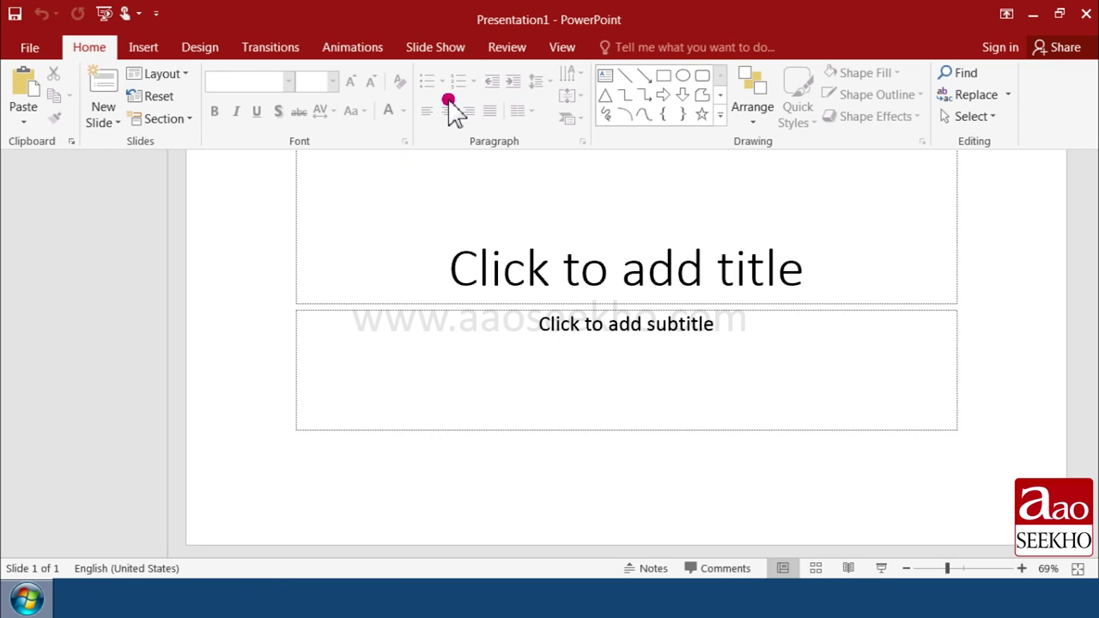
left_click(809, 275)
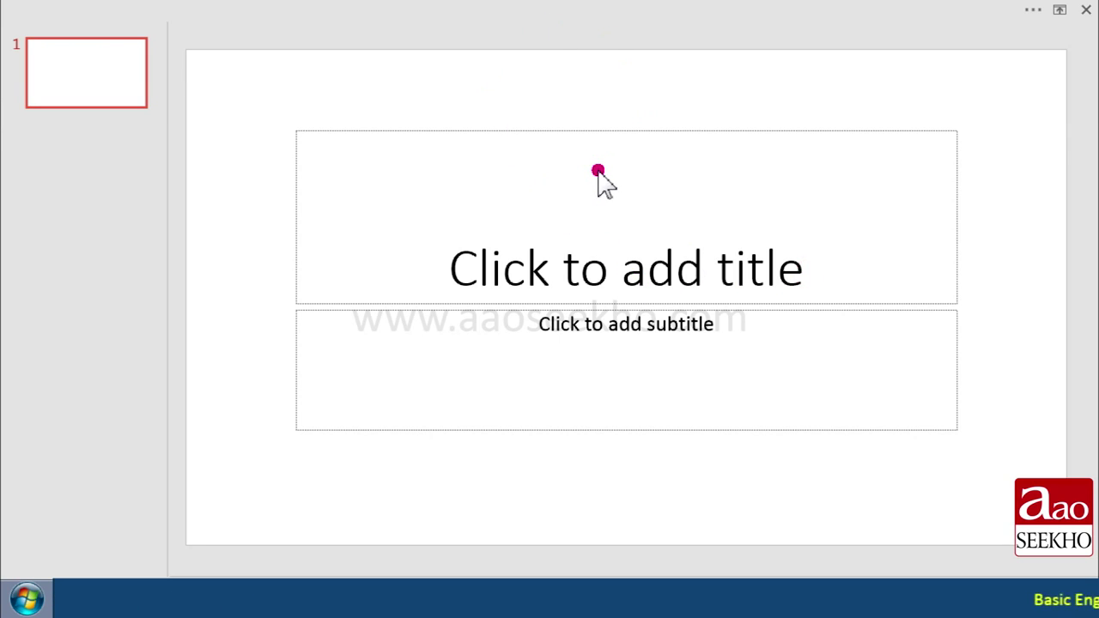
- Set the ribbon to Show Tabs, temporarily expanding the Home commands and collapsing them
left_click(1057, 12)
left_click(975, 108)
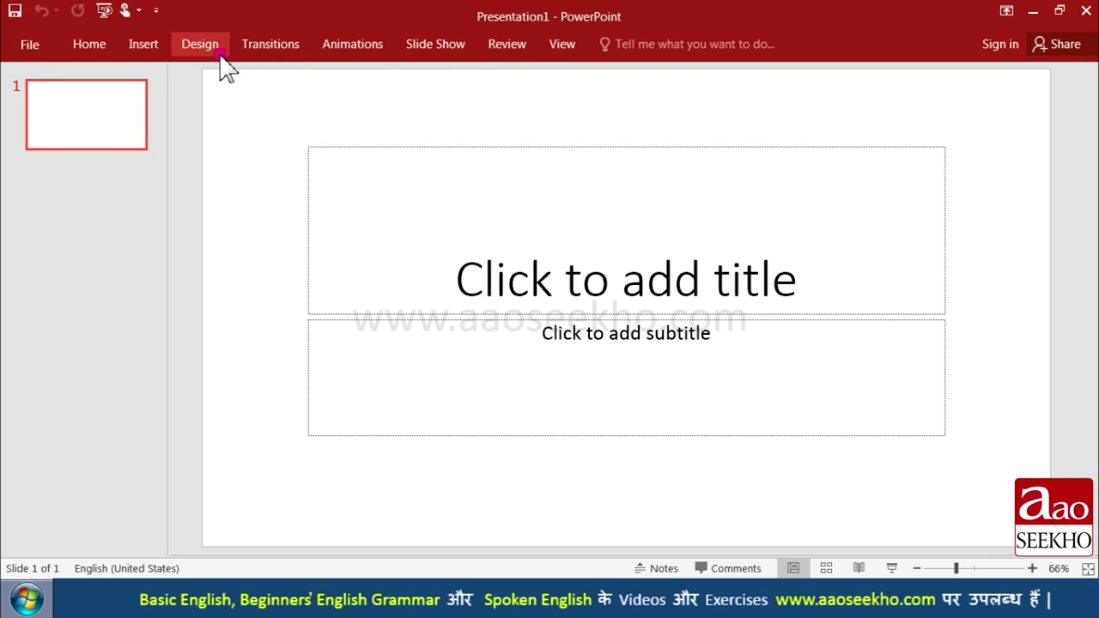
left_click(105, 47)
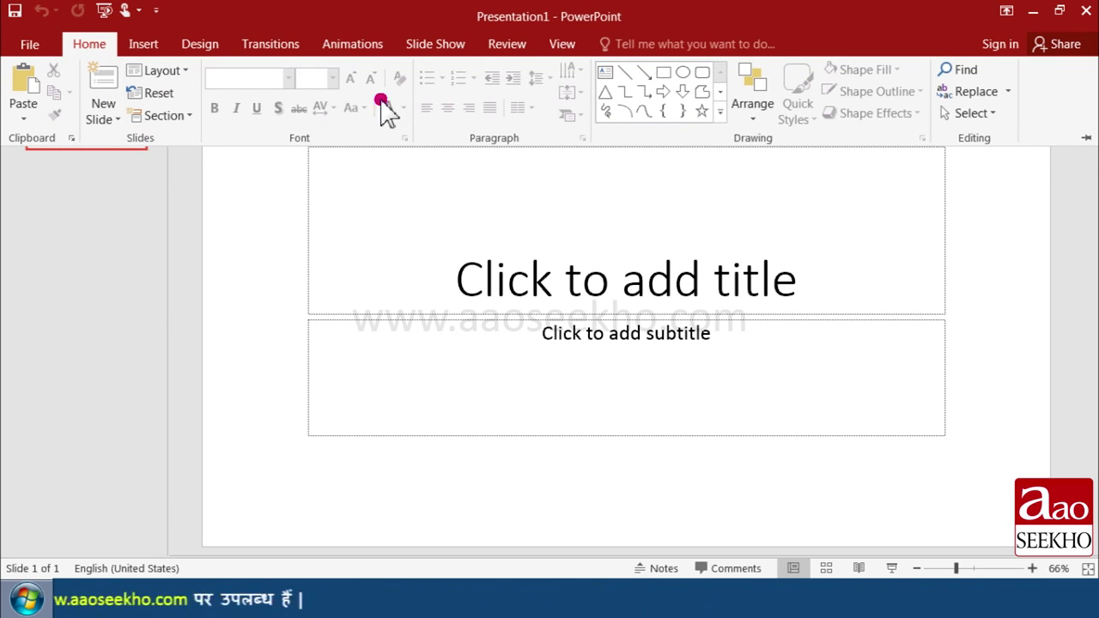
left_click(808, 276)
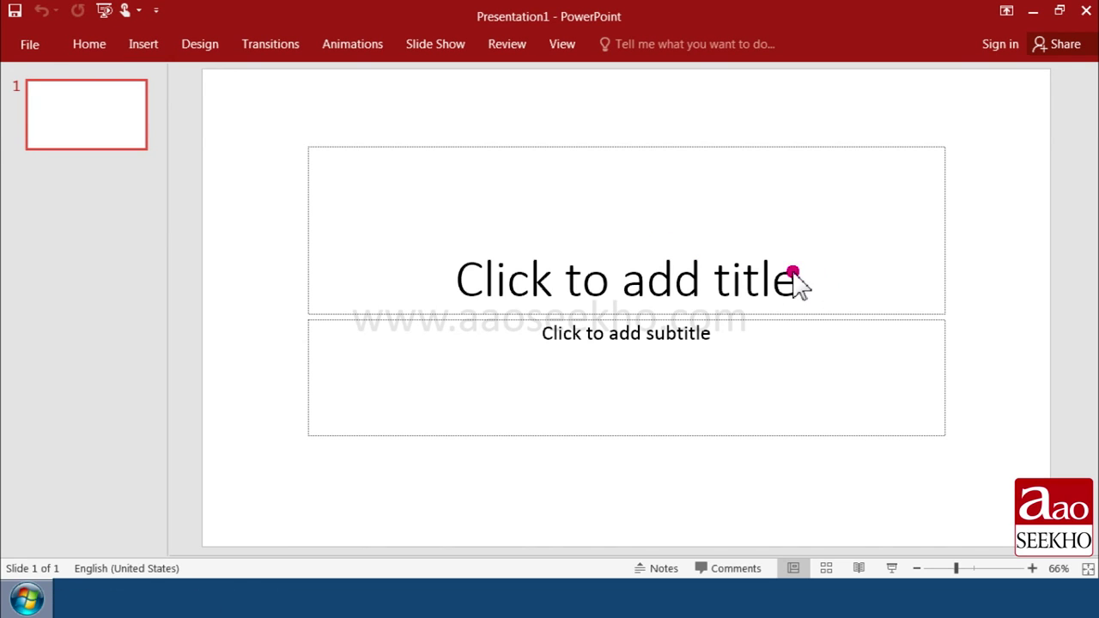
- Restore Show Tabs and Commands, then click the title and subtitle placeholders and deselect
left_click(1002, 12)
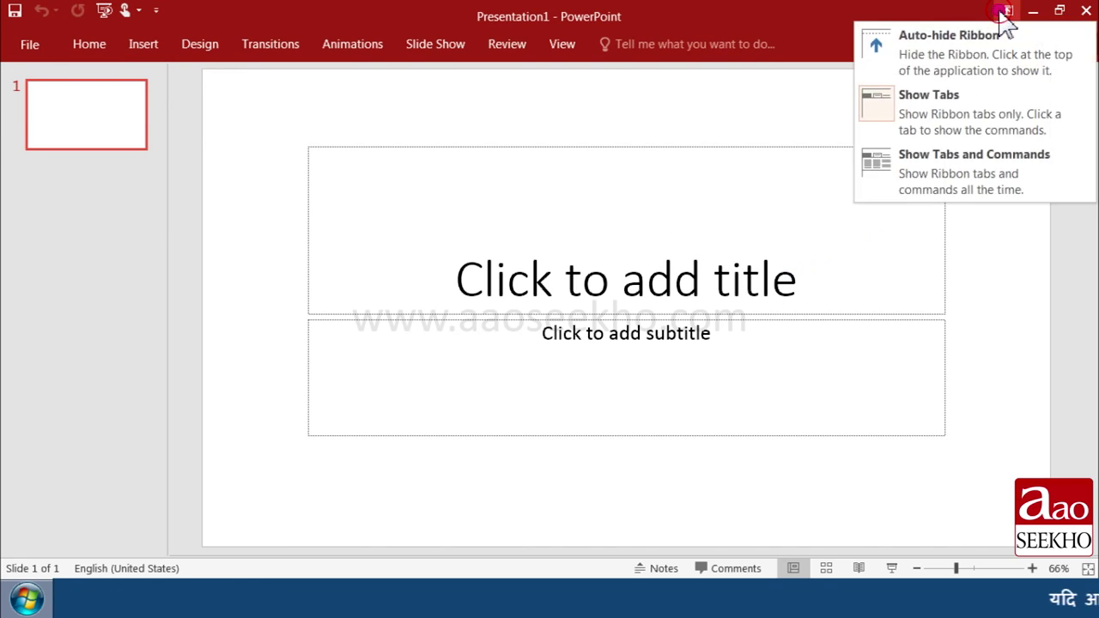
left_click(952, 168)
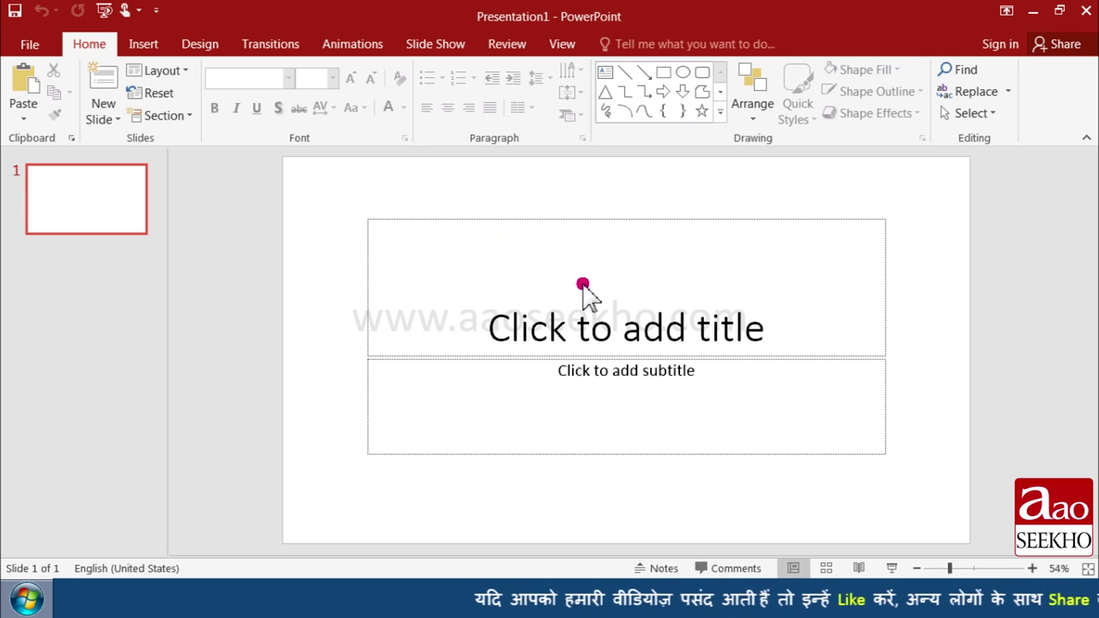
left_click(788, 341)
left_click(621, 405)
left_click(510, 189)
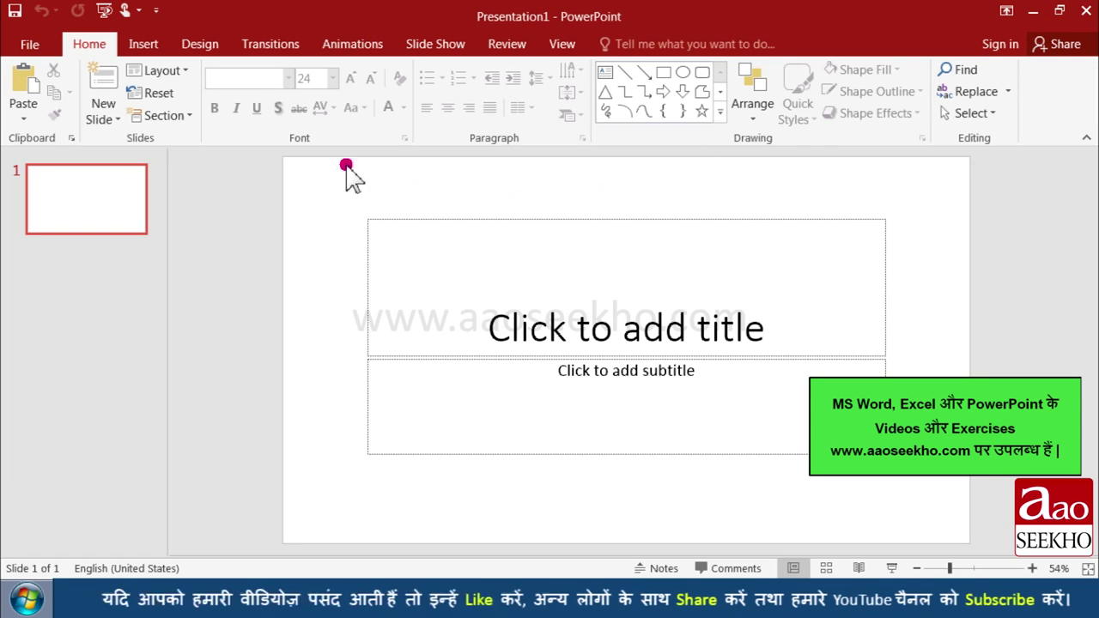
- Visit the File backstage, close the older PowerPoint window, and return to the slide
left_click(43, 49)
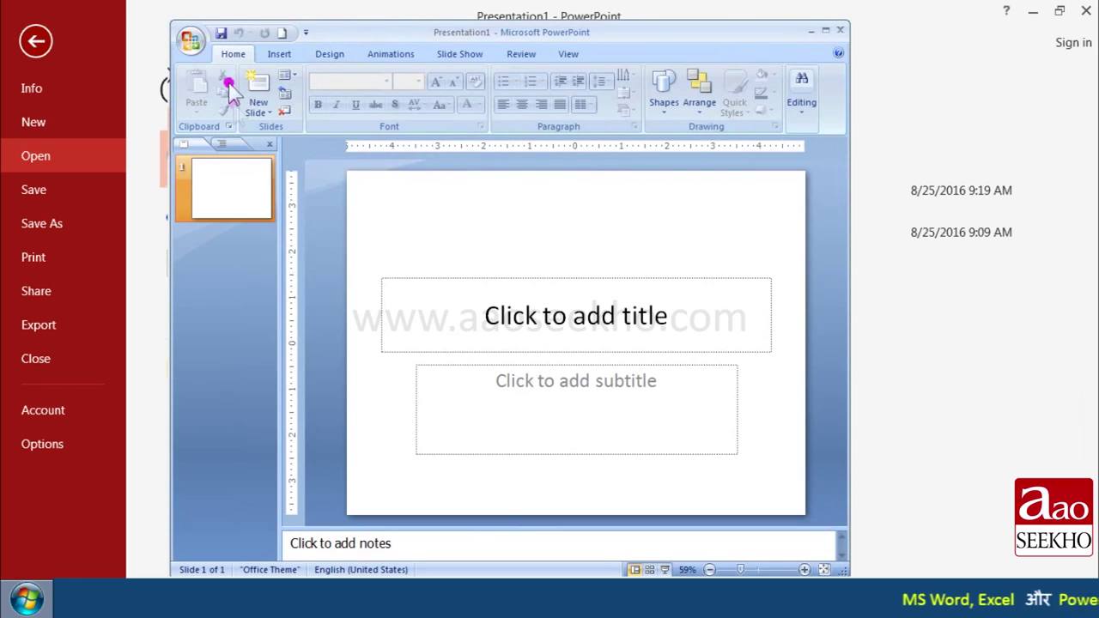
left_click(198, 45)
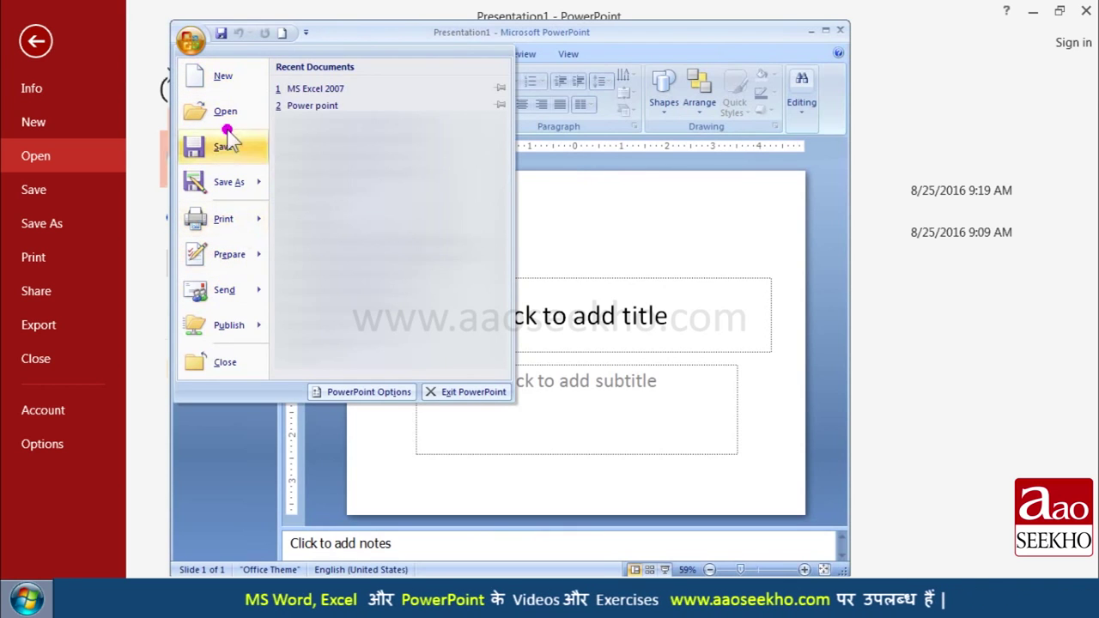
left_click(836, 35)
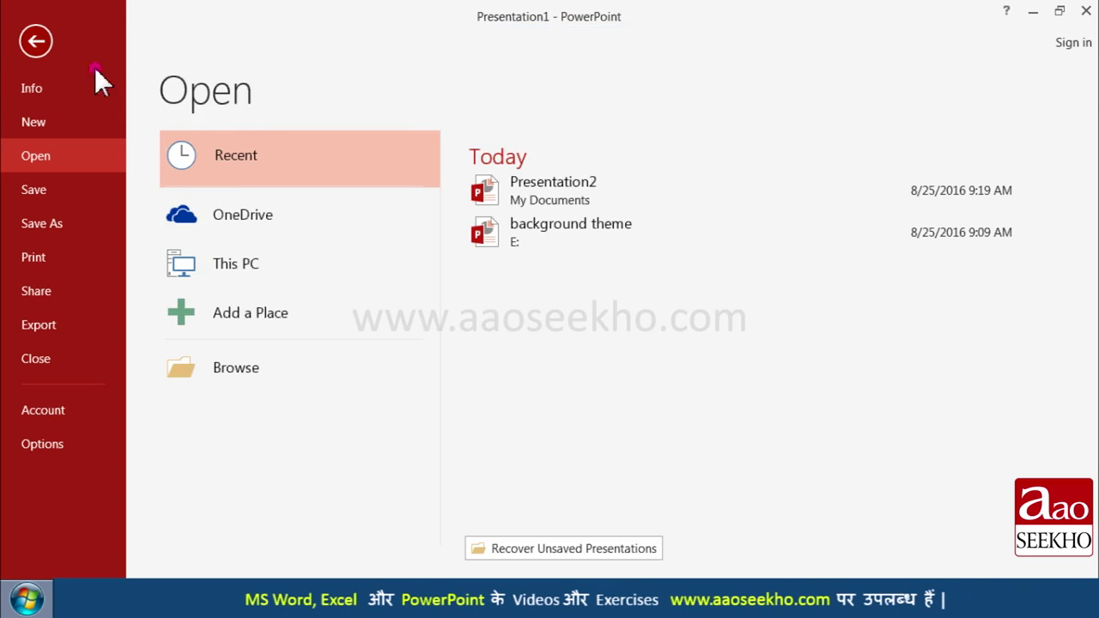
left_click(38, 42)
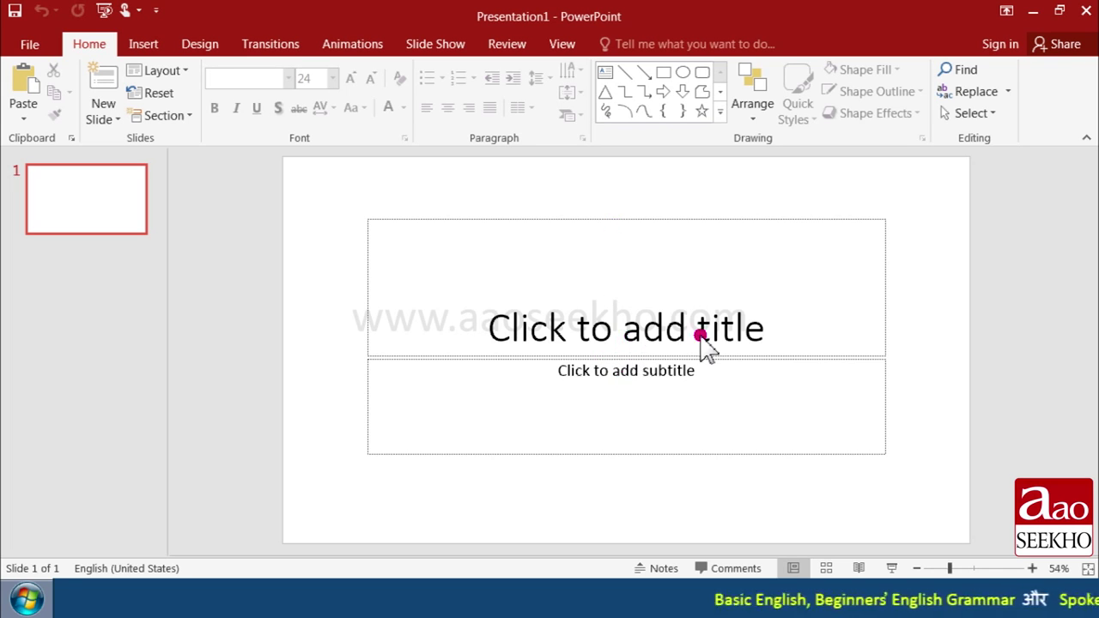
- Title the first slide 'MS PowerPoint 2016' with the subtitle 'How to make a Presentation'
left_click(631, 332)
type("MS PowerPoint 2016")
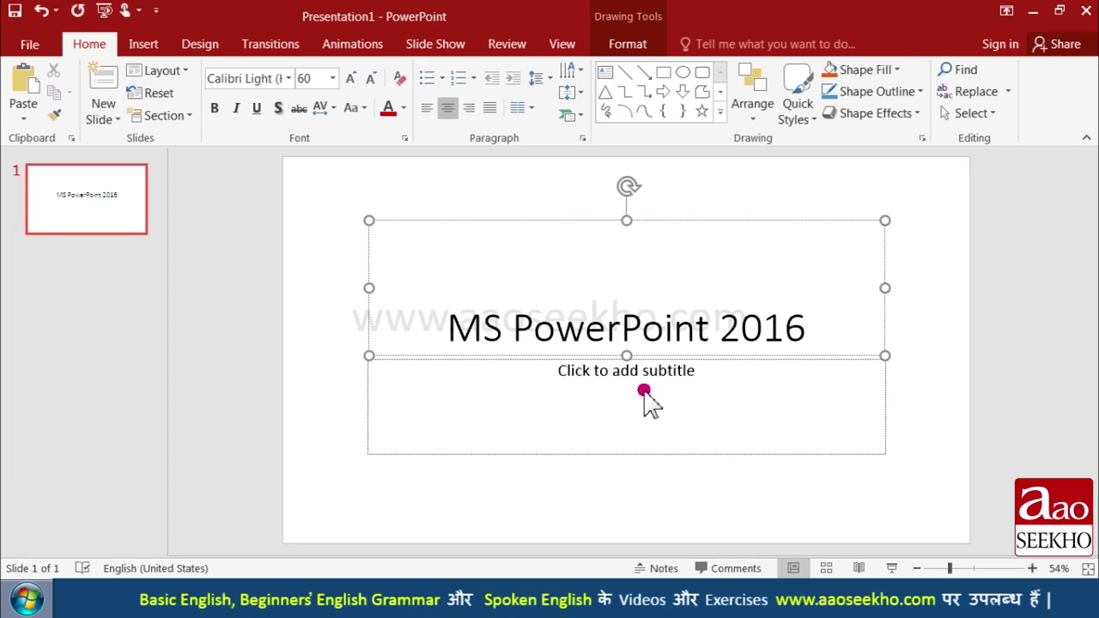
left_click(644, 390)
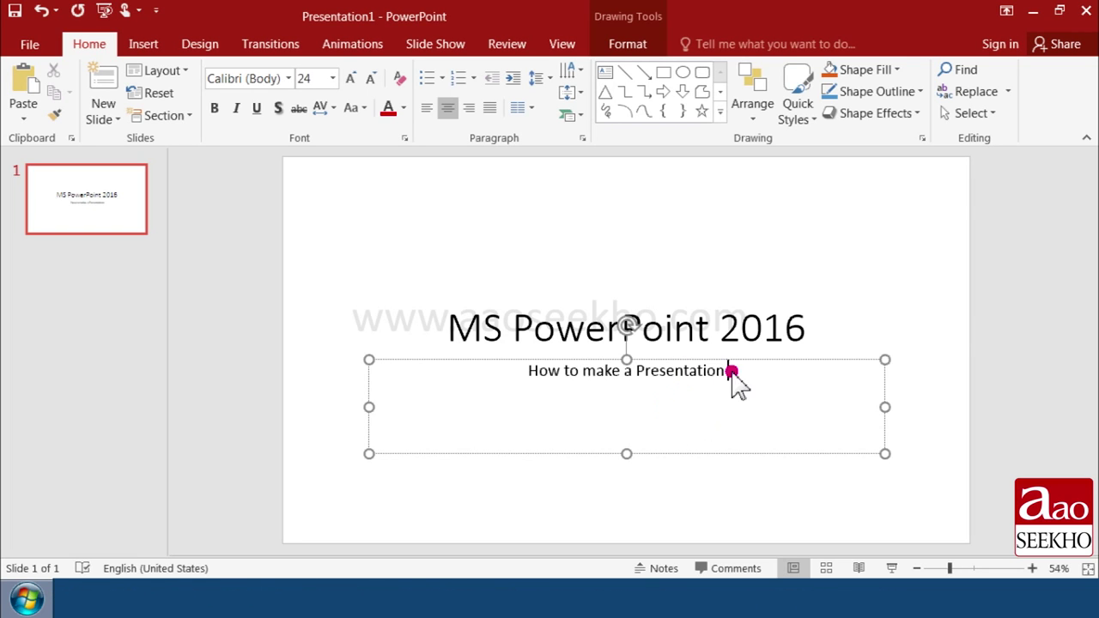
- Shrink the title text box and resize the subtitle box to a single line
left_click(754, 327)
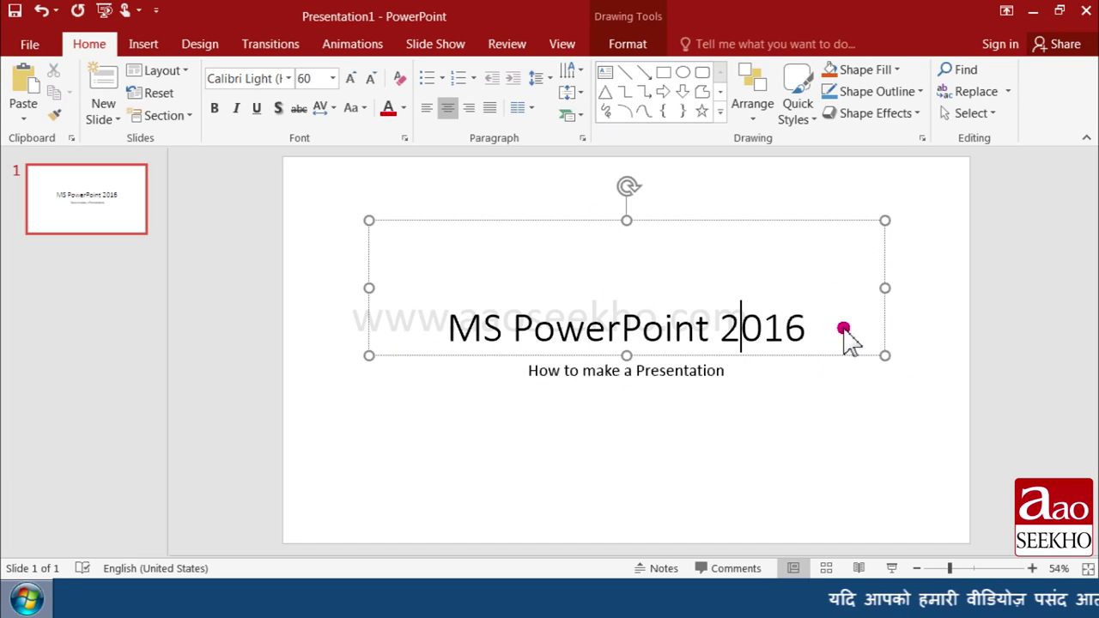
mouse_move(884, 222)
left_mouse_down()
mouse_move(791, 292)
mouse_move(884, 228)
left_mouse_up()
left_click(707, 370)
mouse_move(884, 359)
left_mouse_down()
mouse_move(757, 422)
mouse_move(878, 348)
left_mouse_up()
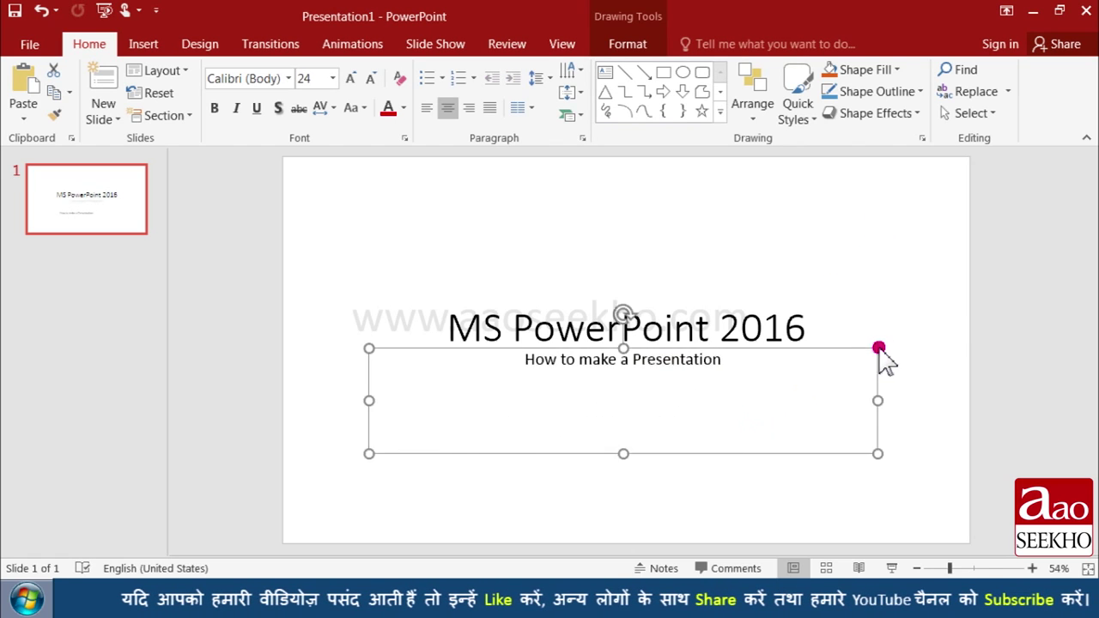
left_click(861, 305)
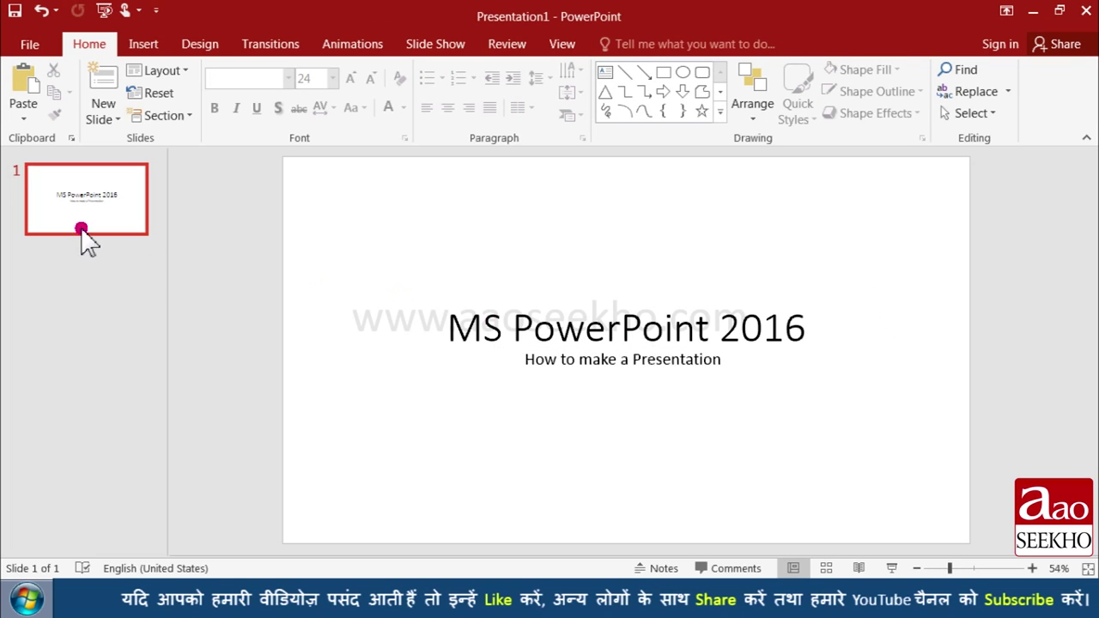
- Add a Title Slide layout slide and then a Comparison layout slide
left_click(100, 117)
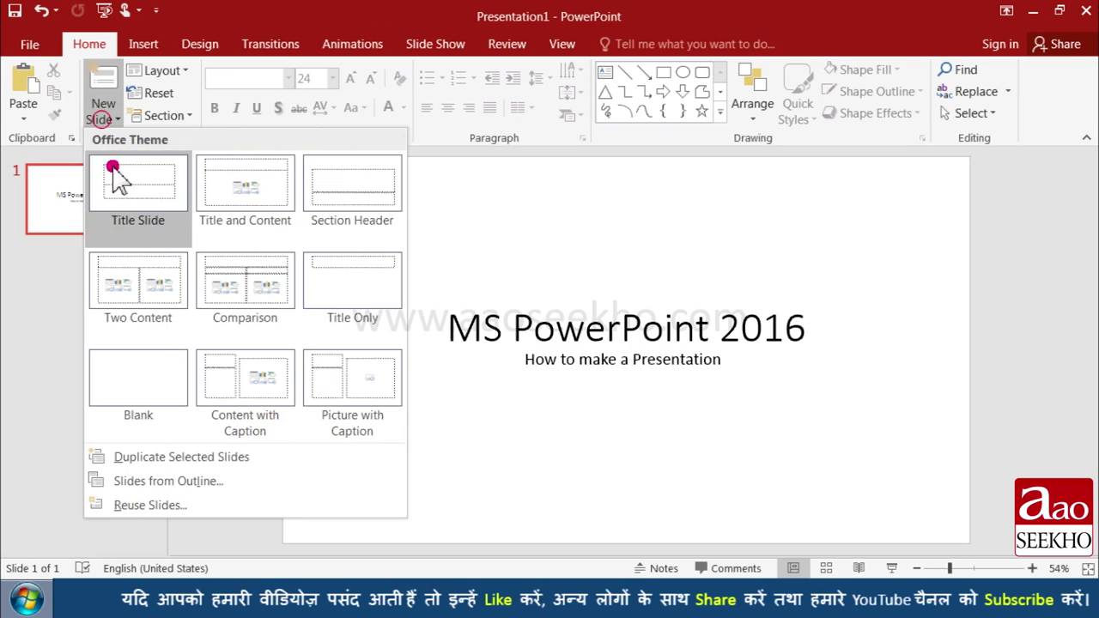
left_click(112, 166)
left_click(101, 118)
left_click(229, 275)
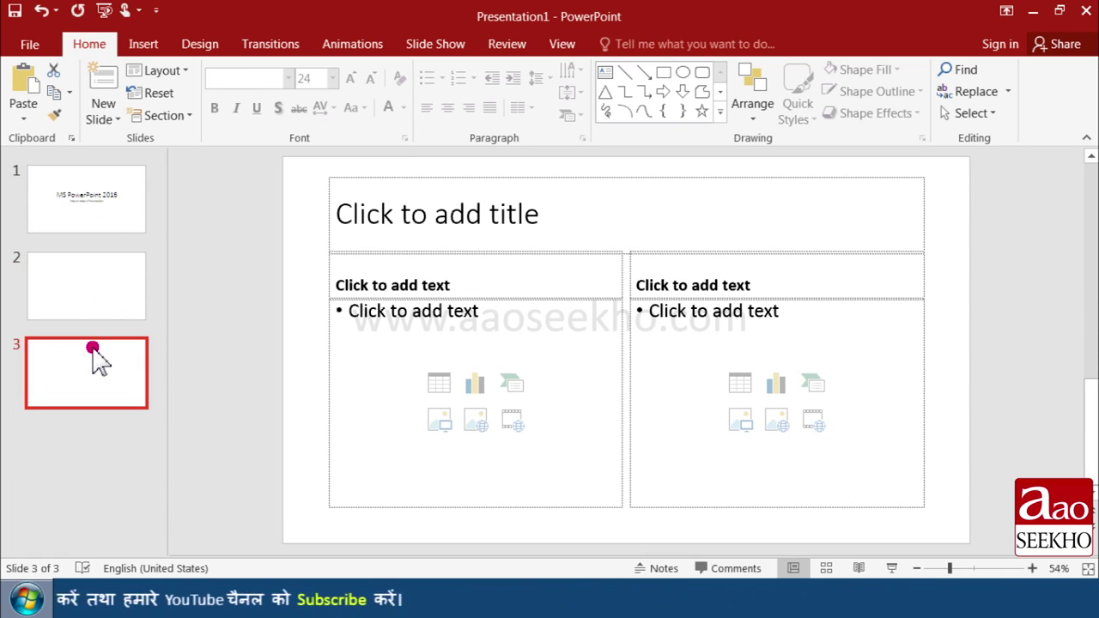
- Review slides 1, 2 and 3, ending on the title slide
left_click(93, 301)
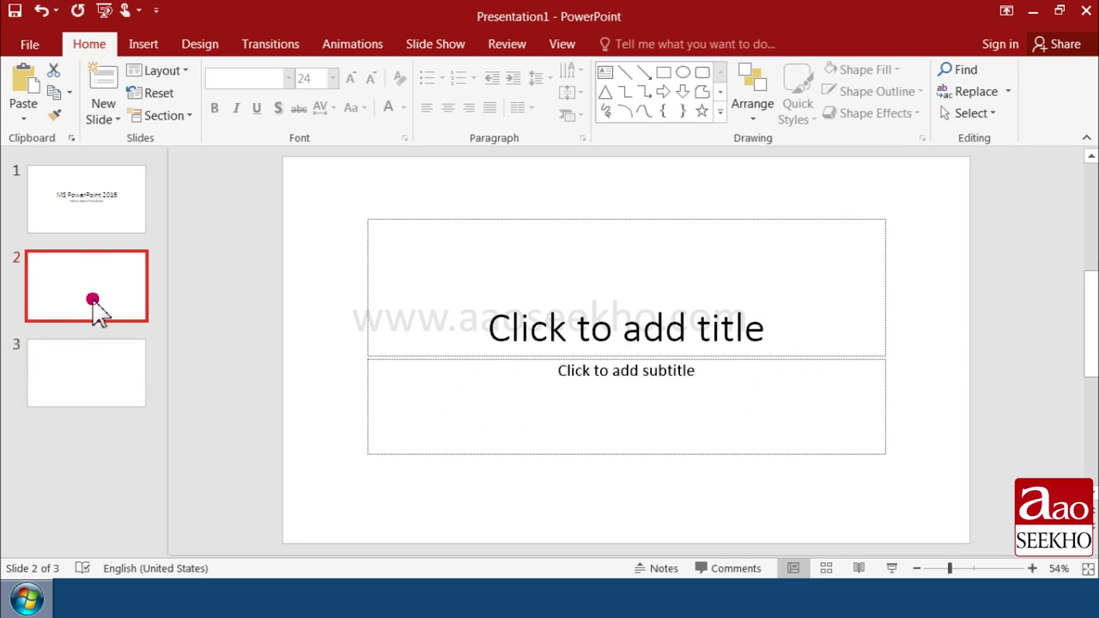
left_click(103, 216)
left_click(107, 296)
left_click(103, 361)
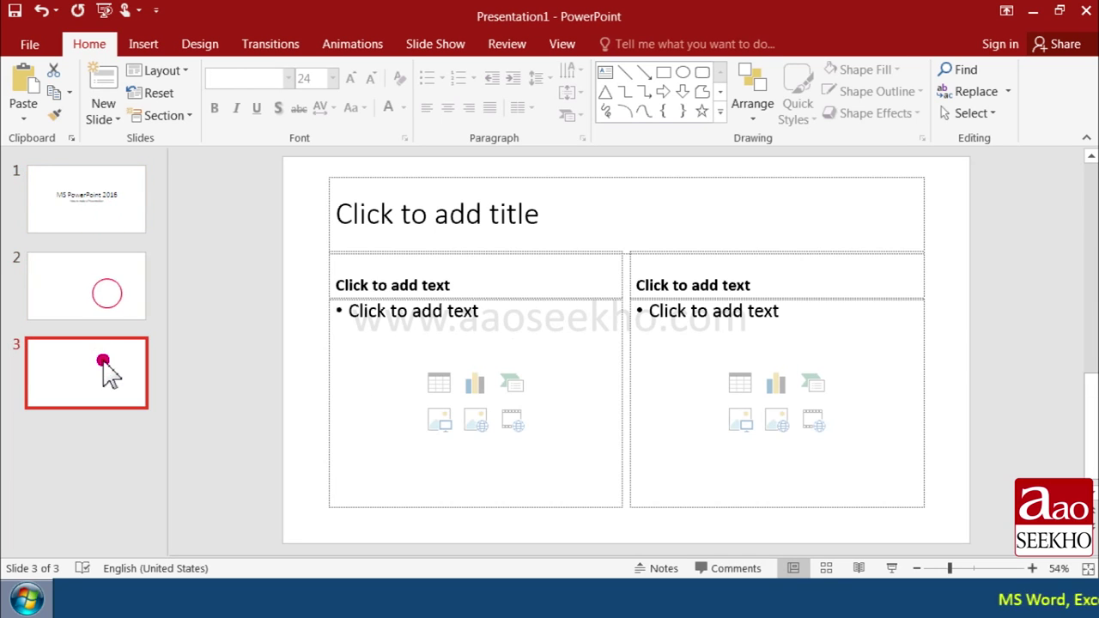
left_click(105, 302)
left_click(102, 219)
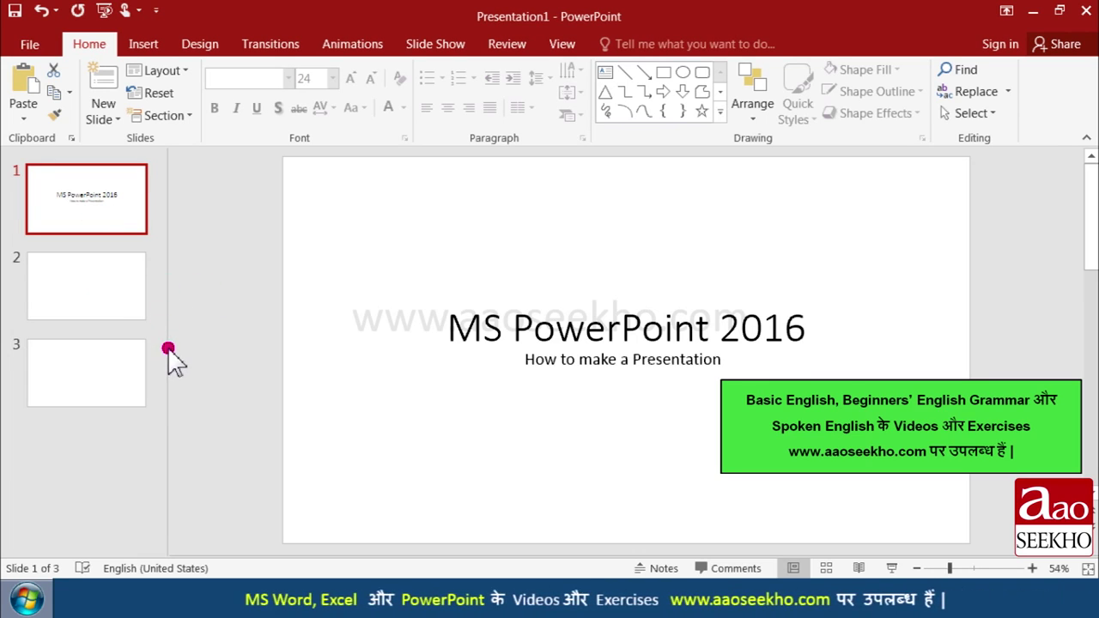
- Widen and re-narrow the slide thumbnail pane, then display slide 3
mouse_move(168, 349)
left_mouse_down()
mouse_move(512, 392)
mouse_move(381, 400)
left_mouse_up()
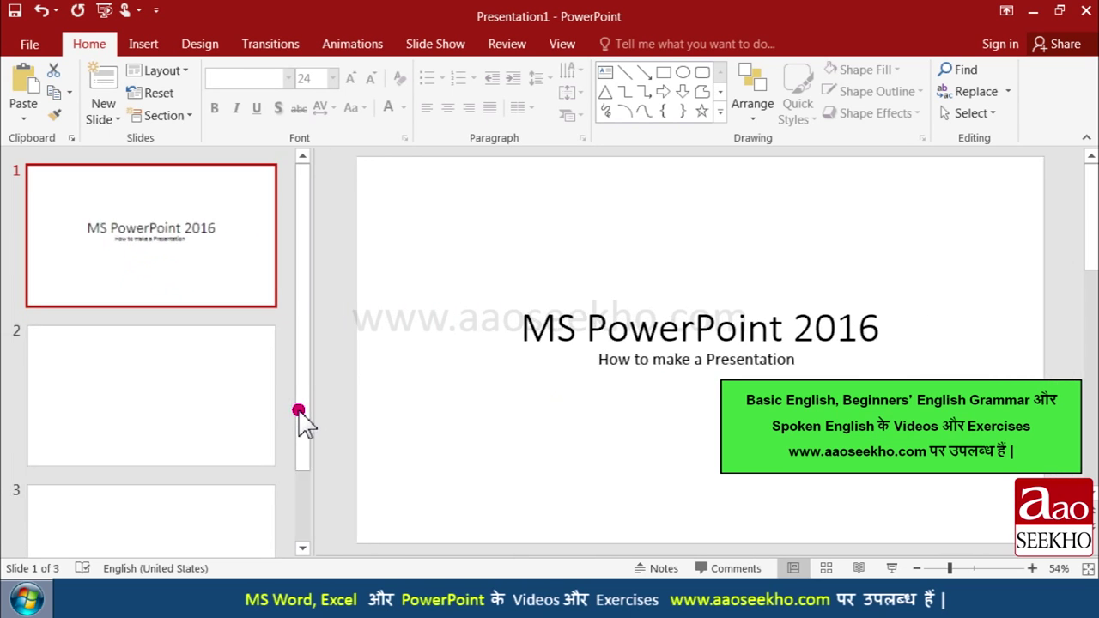
left_click_drag(381, 399, 167, 403)
left_click(86, 373)
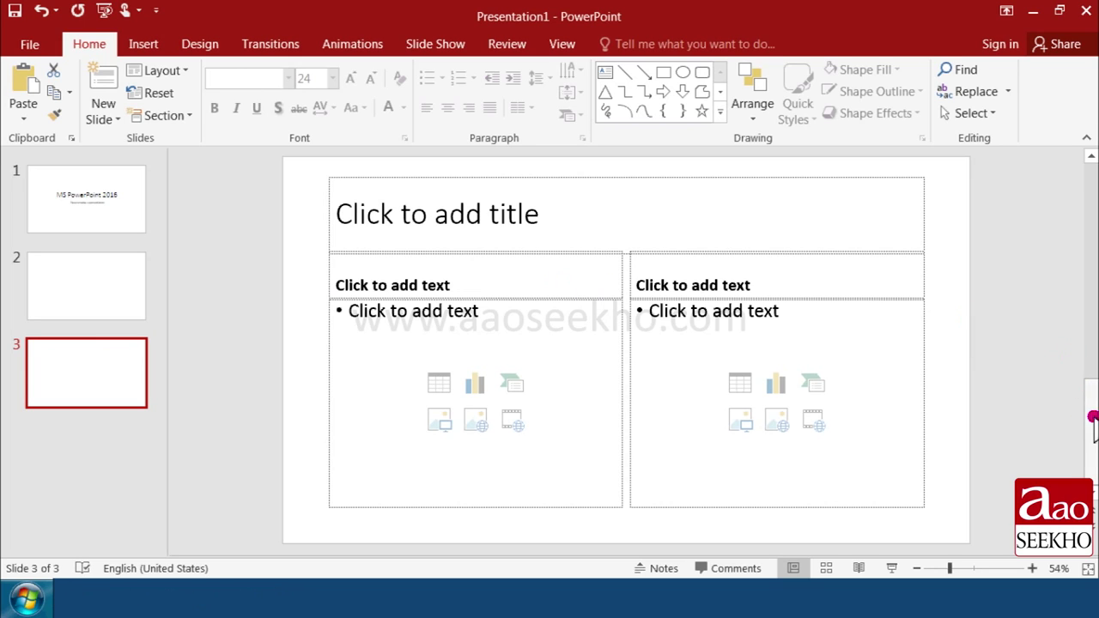
- Scroll between the slides, return to the title slide, and adjust the thumbnail pane width
left_click_drag(1089, 418, 1090, 404)
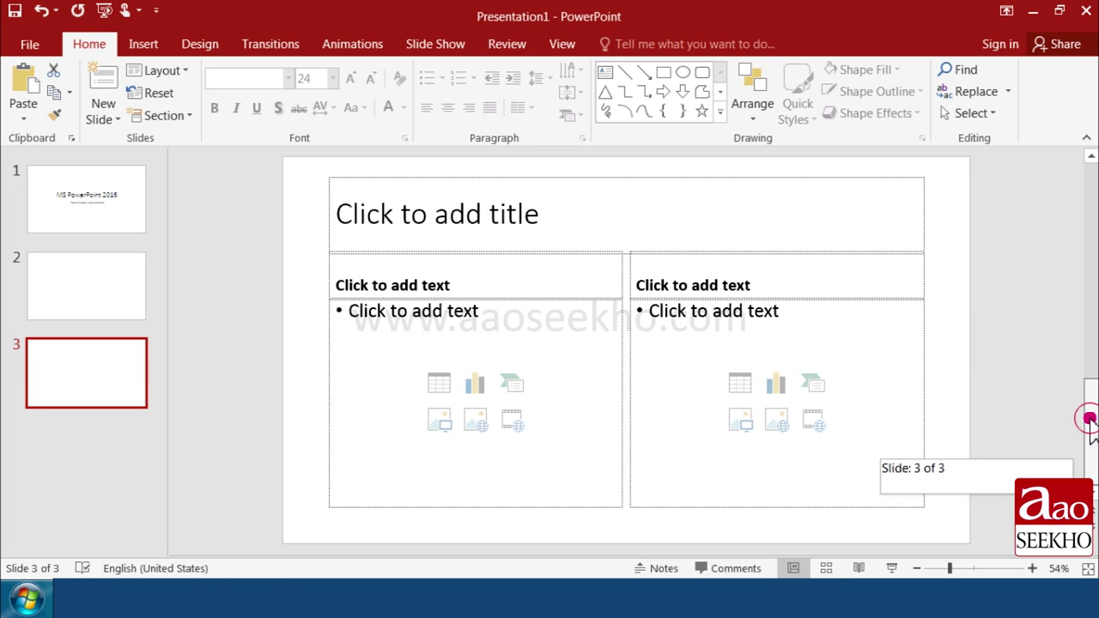
mouse_move(1086, 314)
left_mouse_down()
mouse_move(1079, 203)
mouse_move(1090, 290)
left_mouse_up()
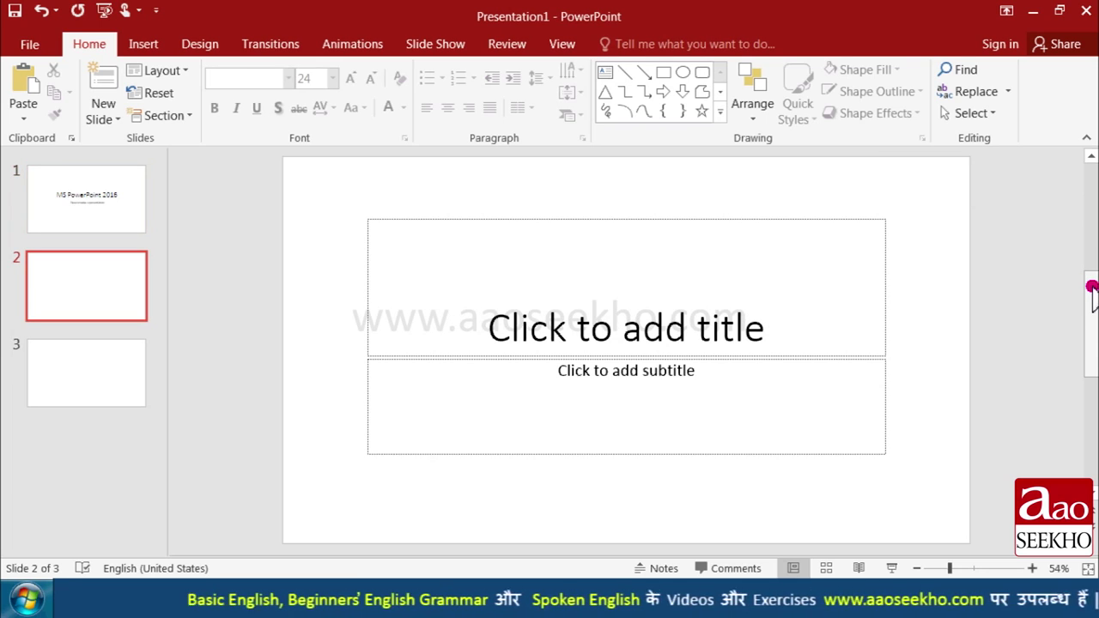
left_click_drag(1091, 287, 1091, 293)
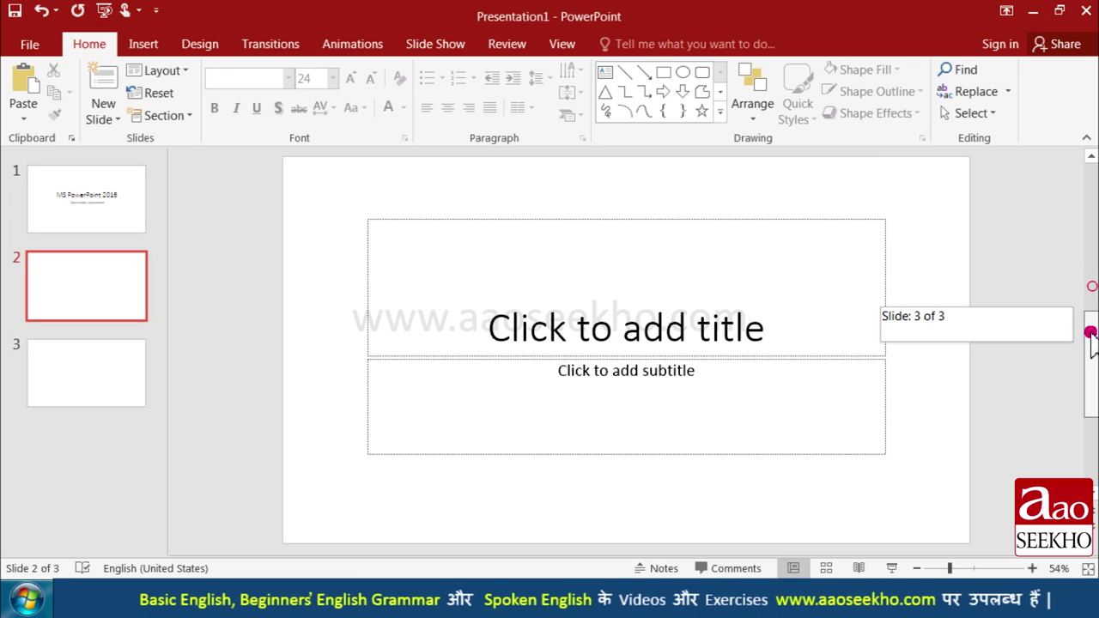
left_click_drag(1086, 380, 1085, 382)
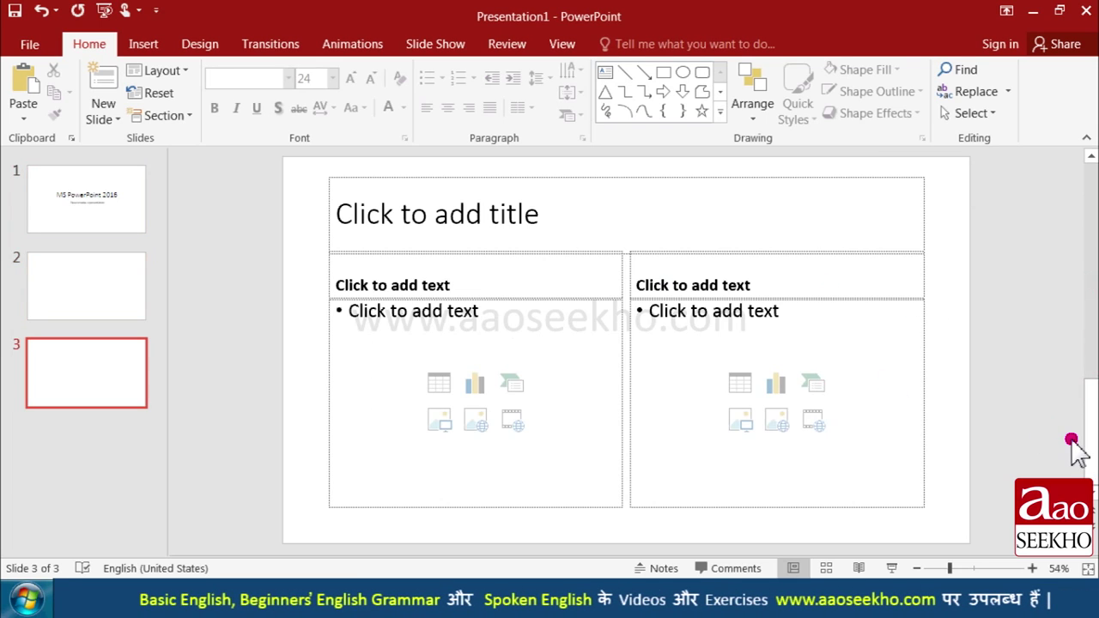
left_click(134, 218)
left_click_drag(167, 352, 187, 349)
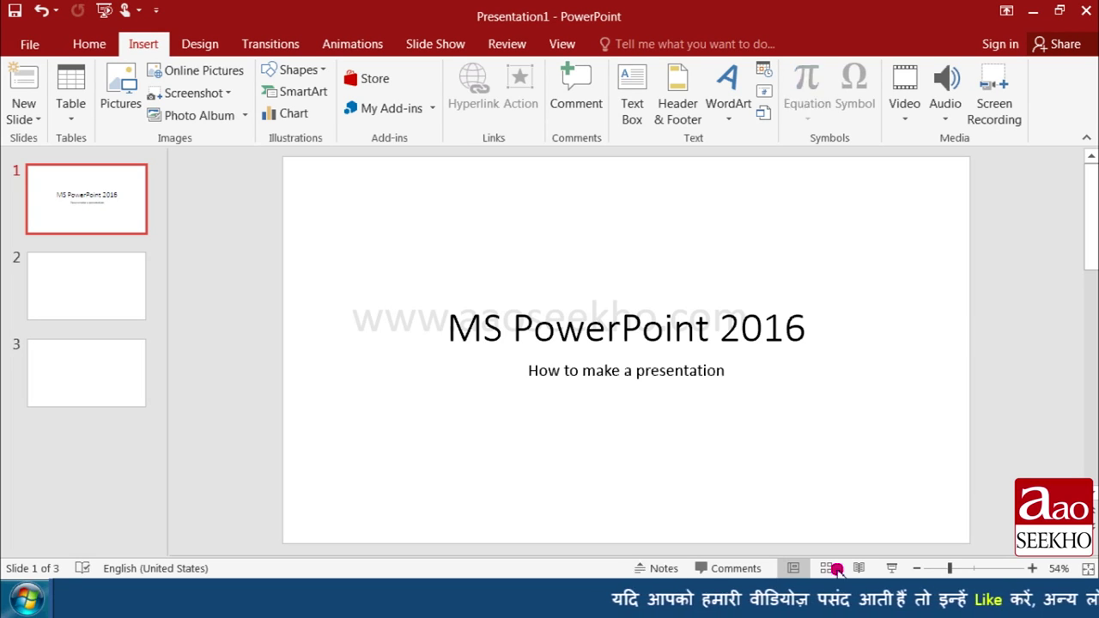
left_click(795, 571)
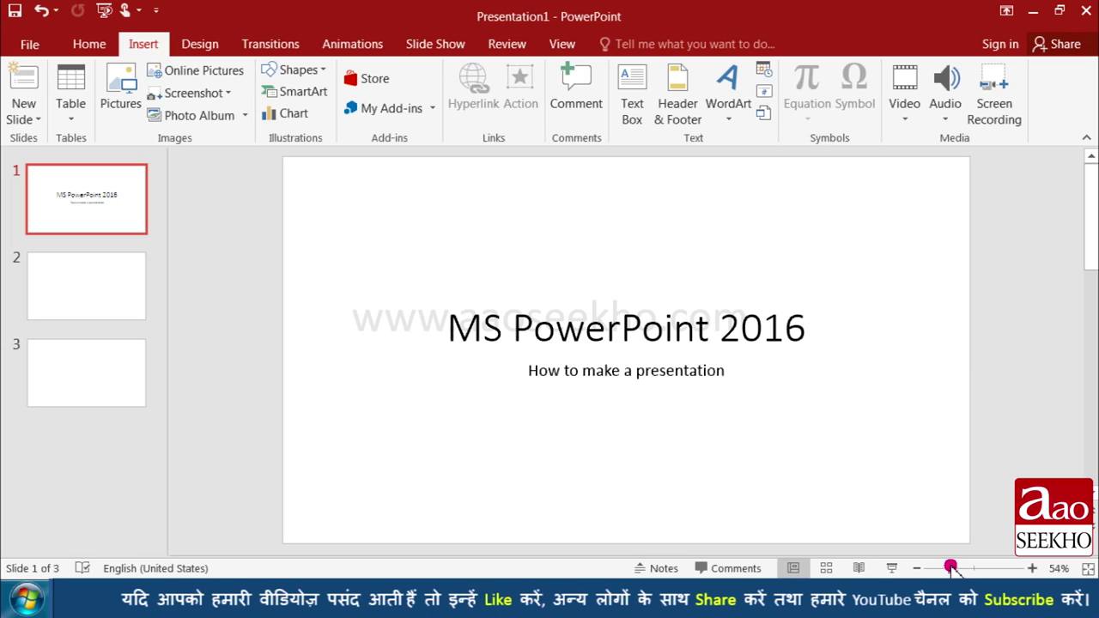
left_click_drag(950, 565, 972, 571)
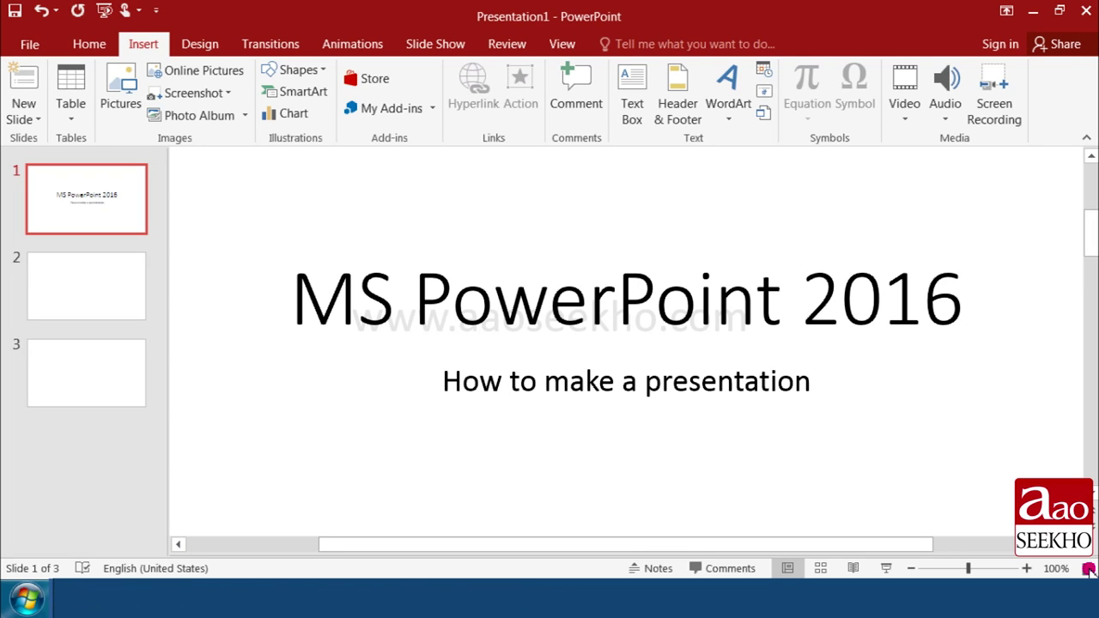
left_click(1088, 570)
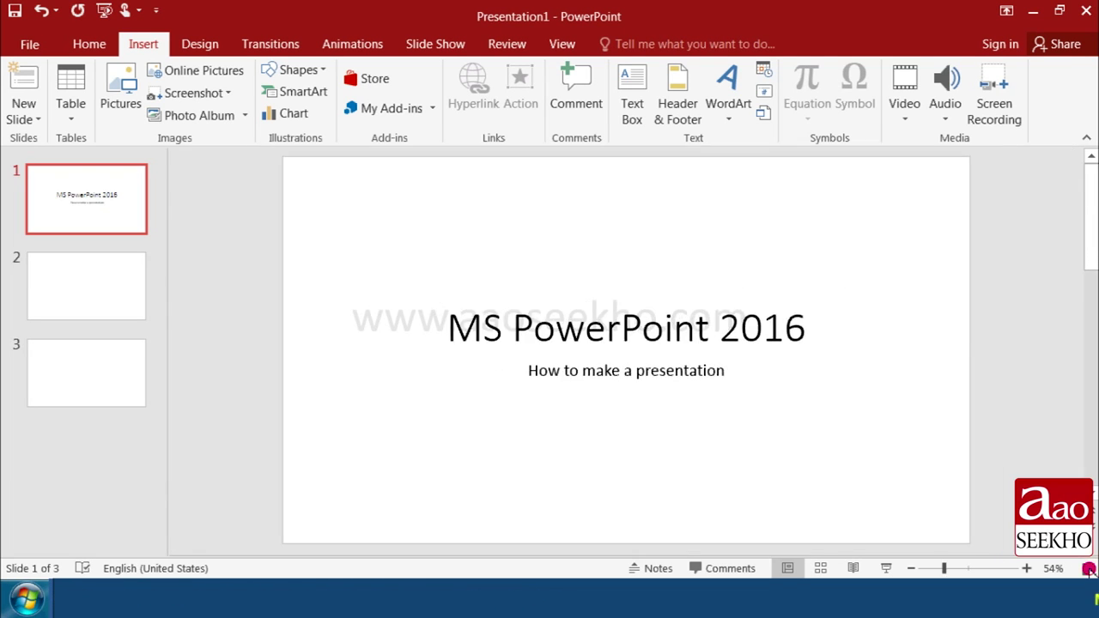